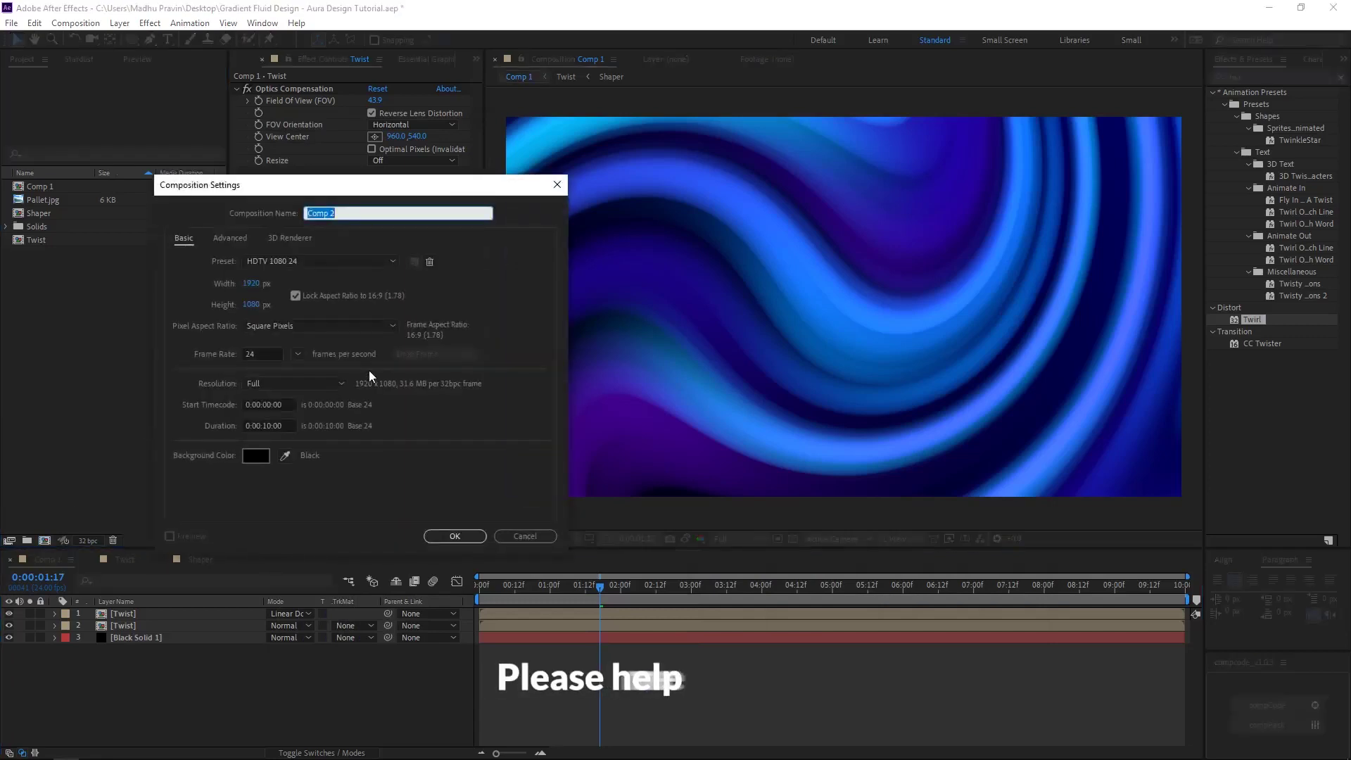
- Create a 1920 x 1080, 24 fps, 10-second composition and add a null object to it
click(441, 536)
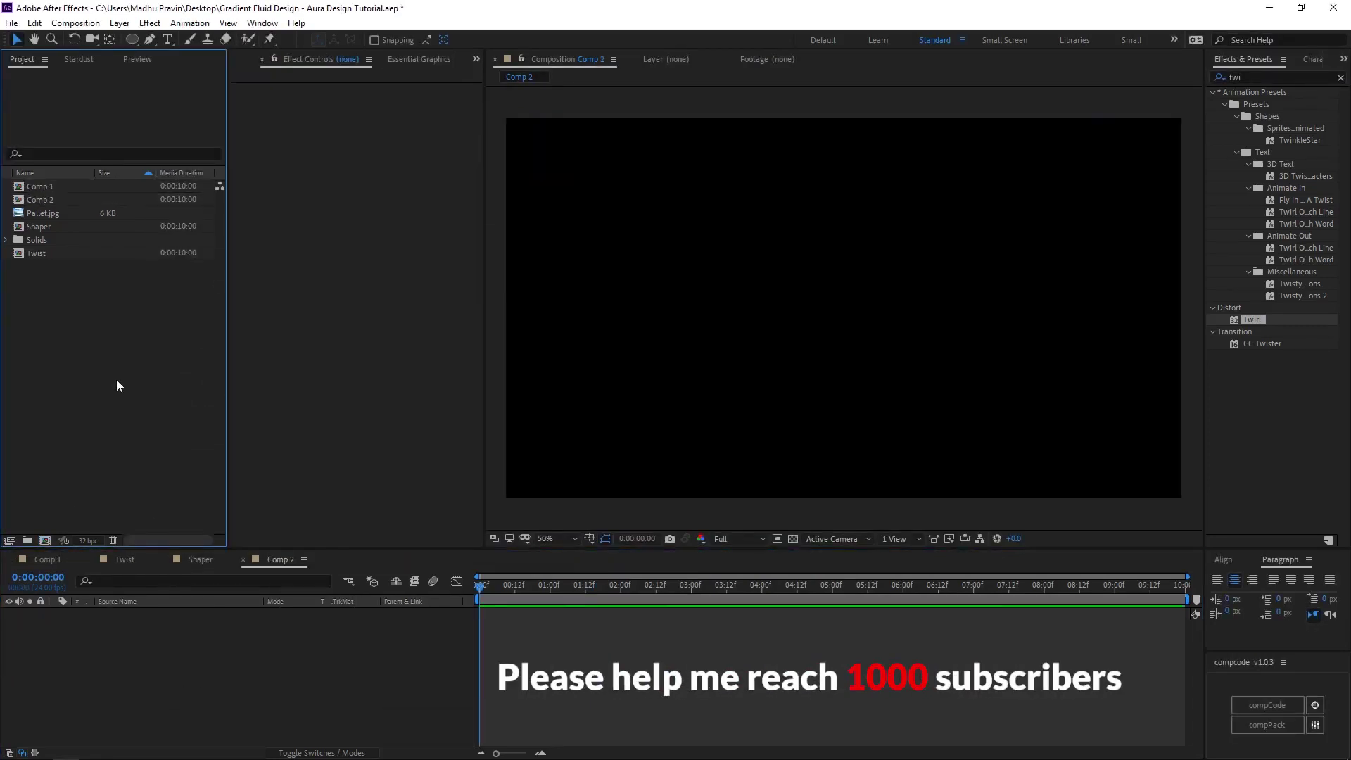
right_click(144, 632)
click(372, 566)
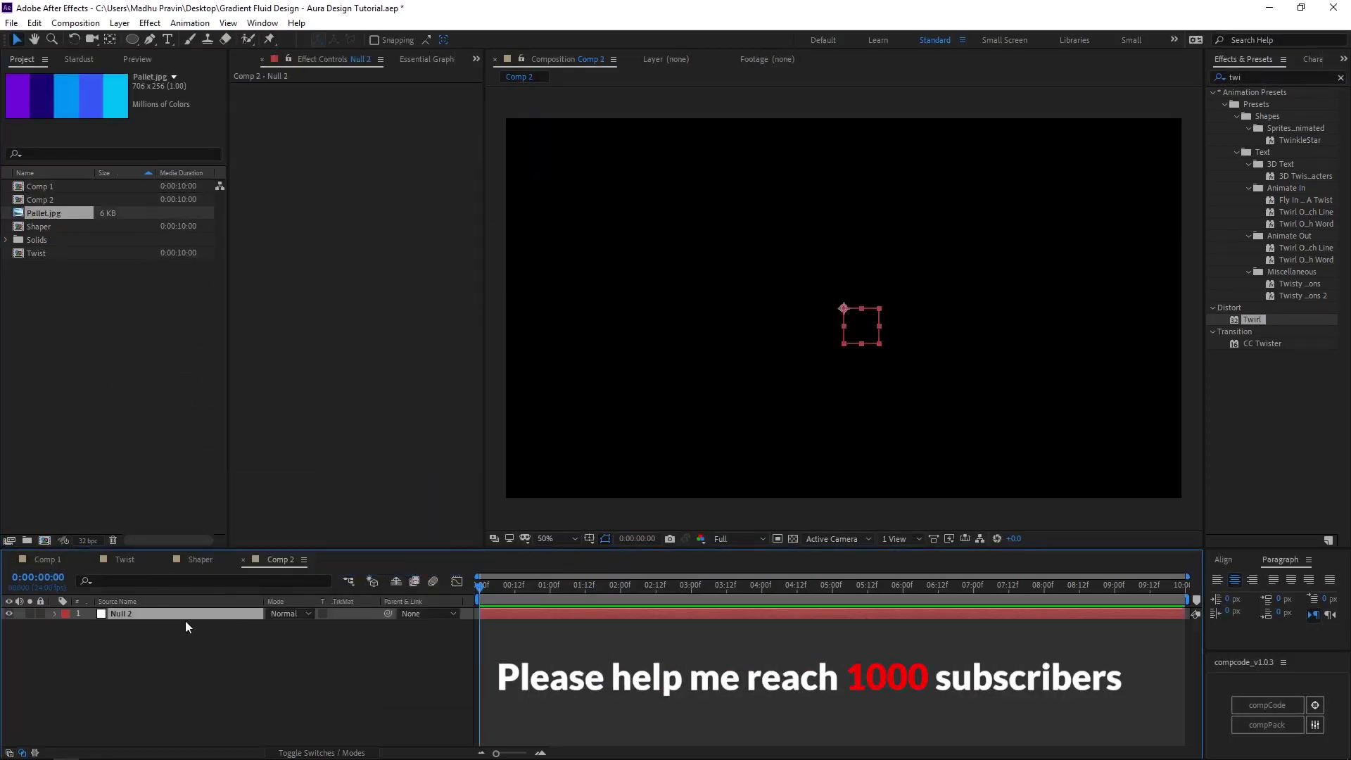
- Apply Color Control to the null with the palette's purple, and duplicate it for the dark navy
click(1340, 78)
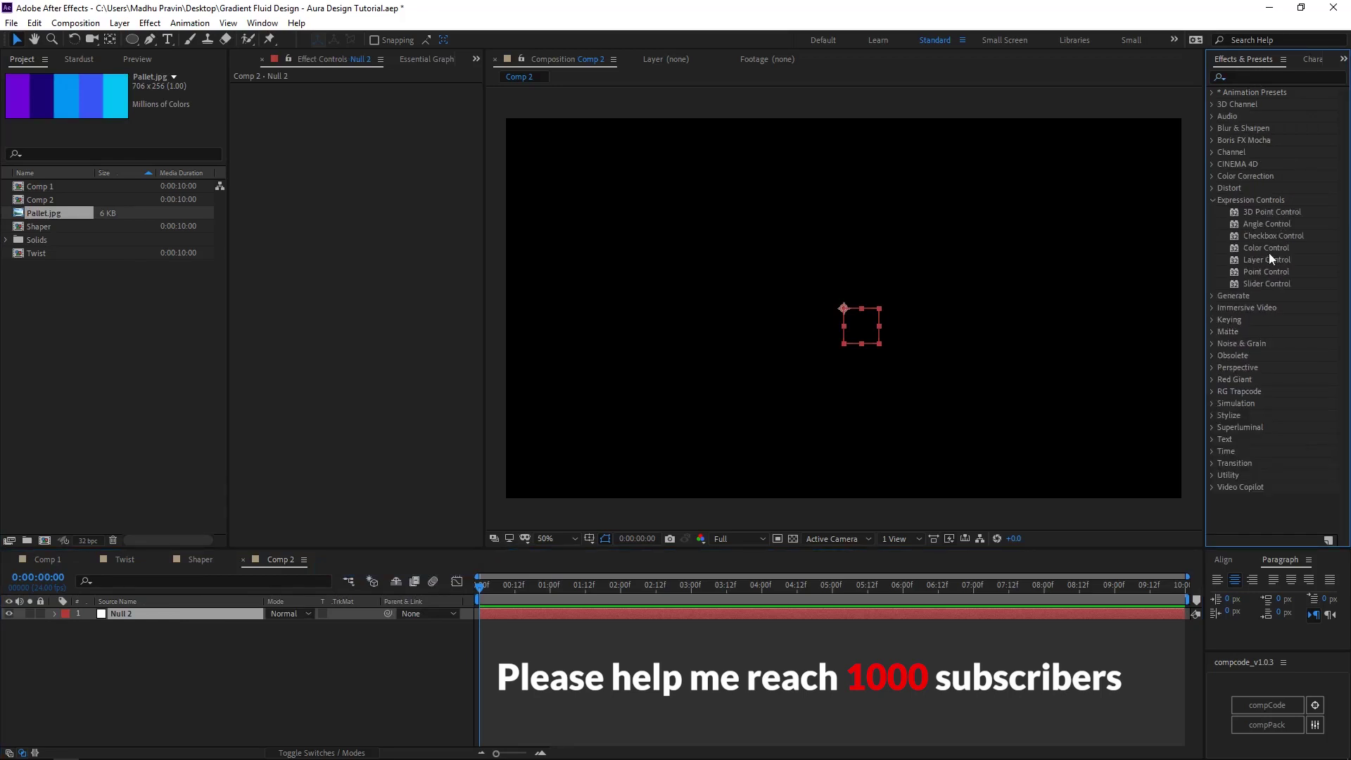
drag(457, 278, 383, 144)
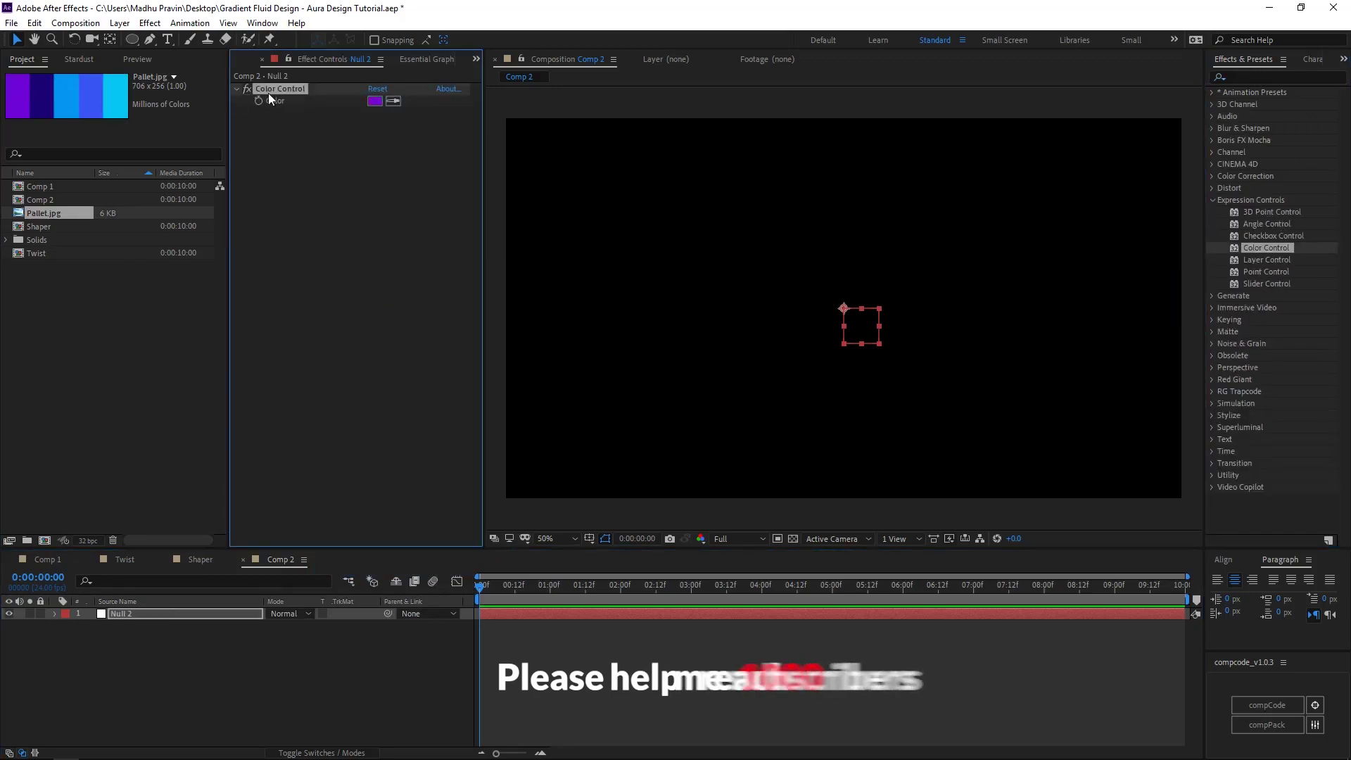
key(ctrl+d)
click(393, 125)
- Add further duplicate colour controls to the null, sampling the remaining light blue, medium blue and cyan from the palette image
key(ctrl+d)
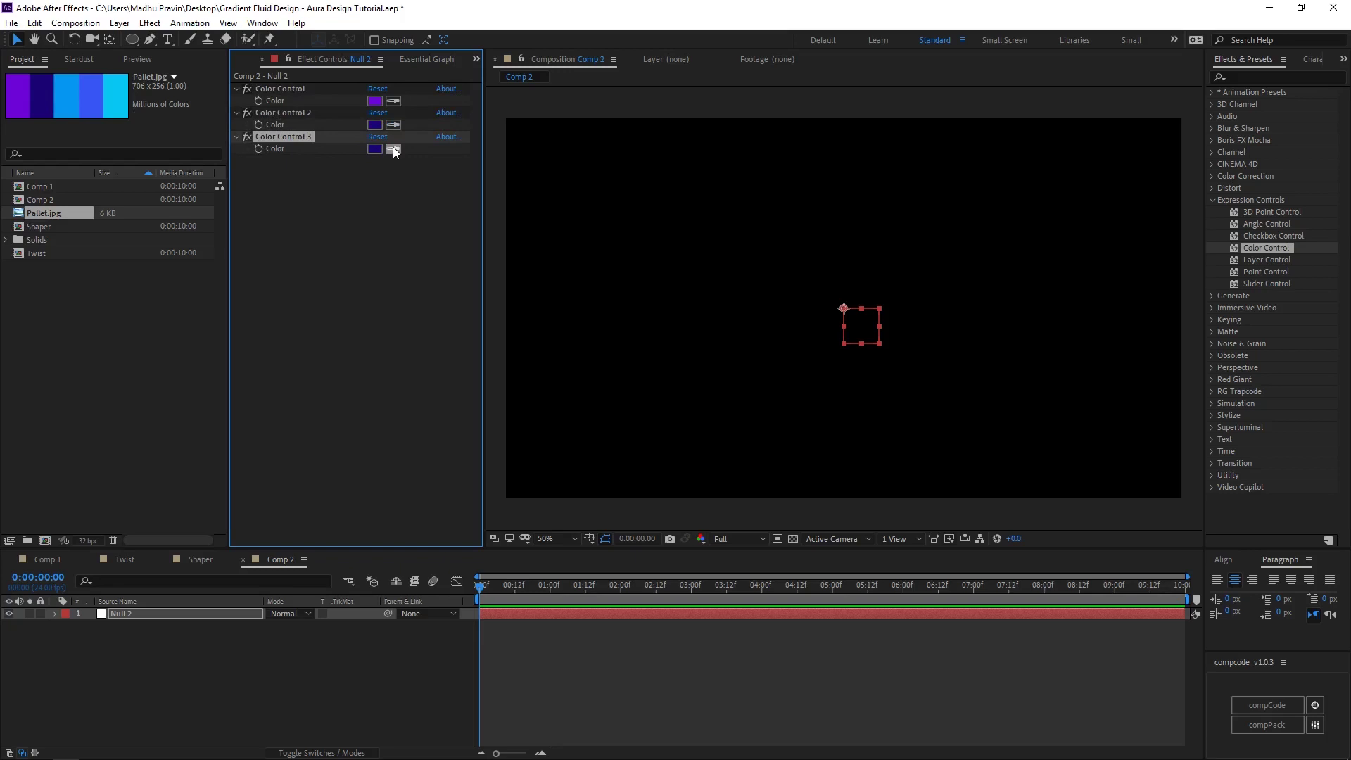
click(393, 148)
click(65, 91)
key(ctrl+d)
click(393, 172)
click(91, 90)
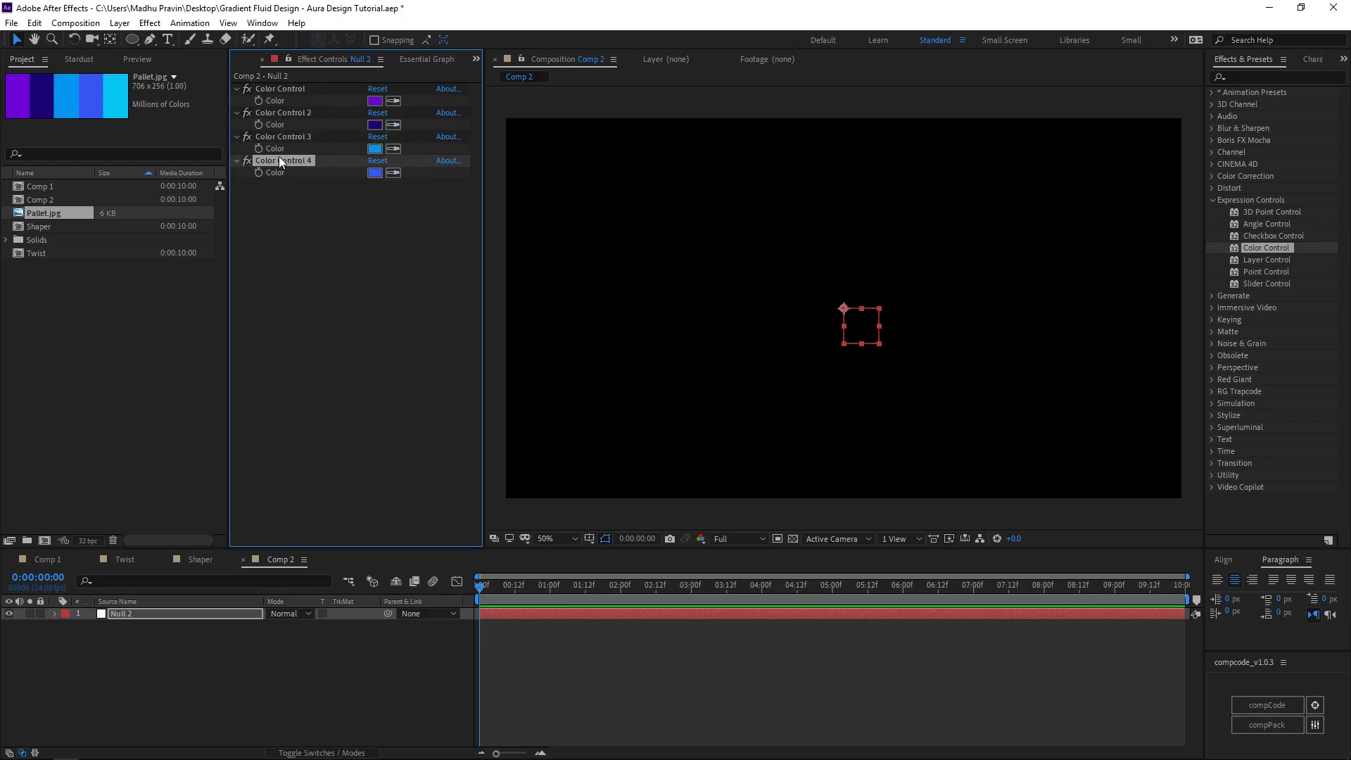
- Draw a circle as a new shape layer near the upper-left corner of the composition frame
click(131, 668)
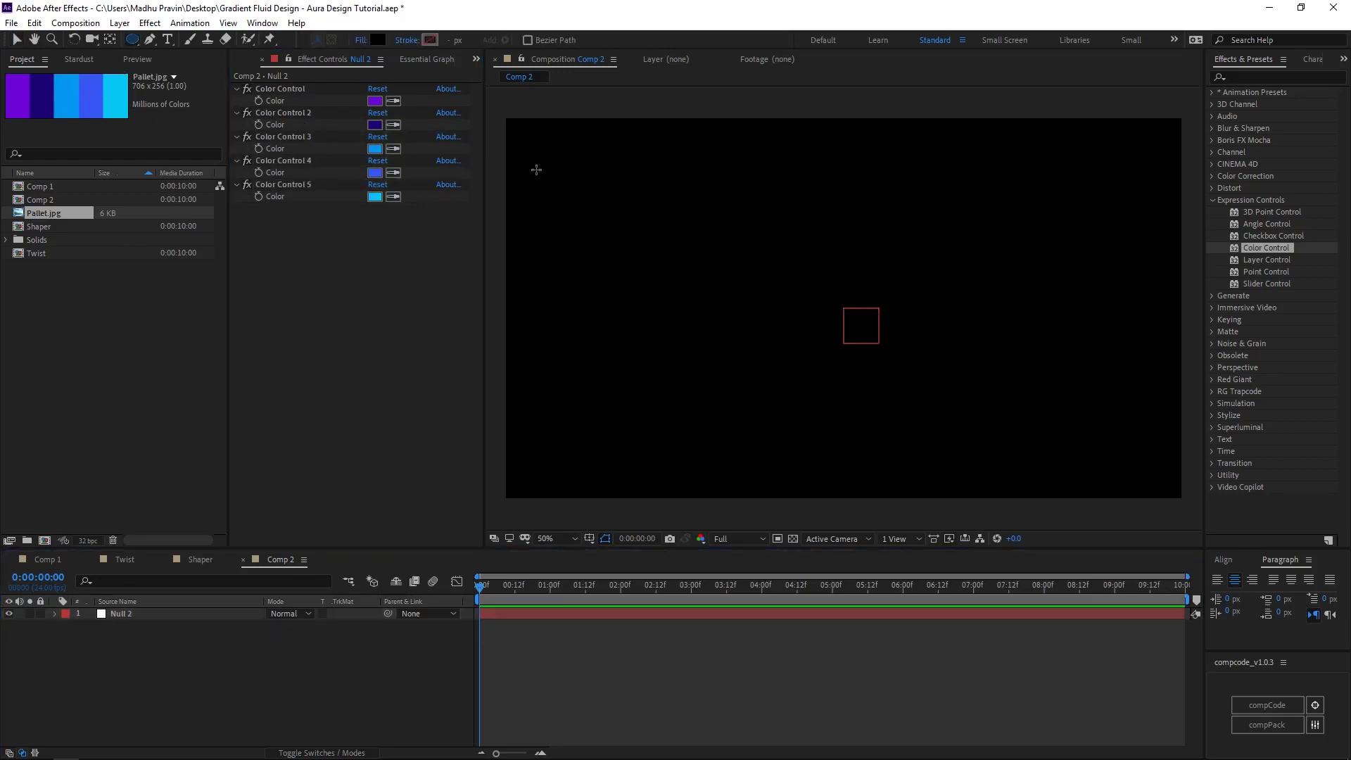
drag(535, 170, 571, 216)
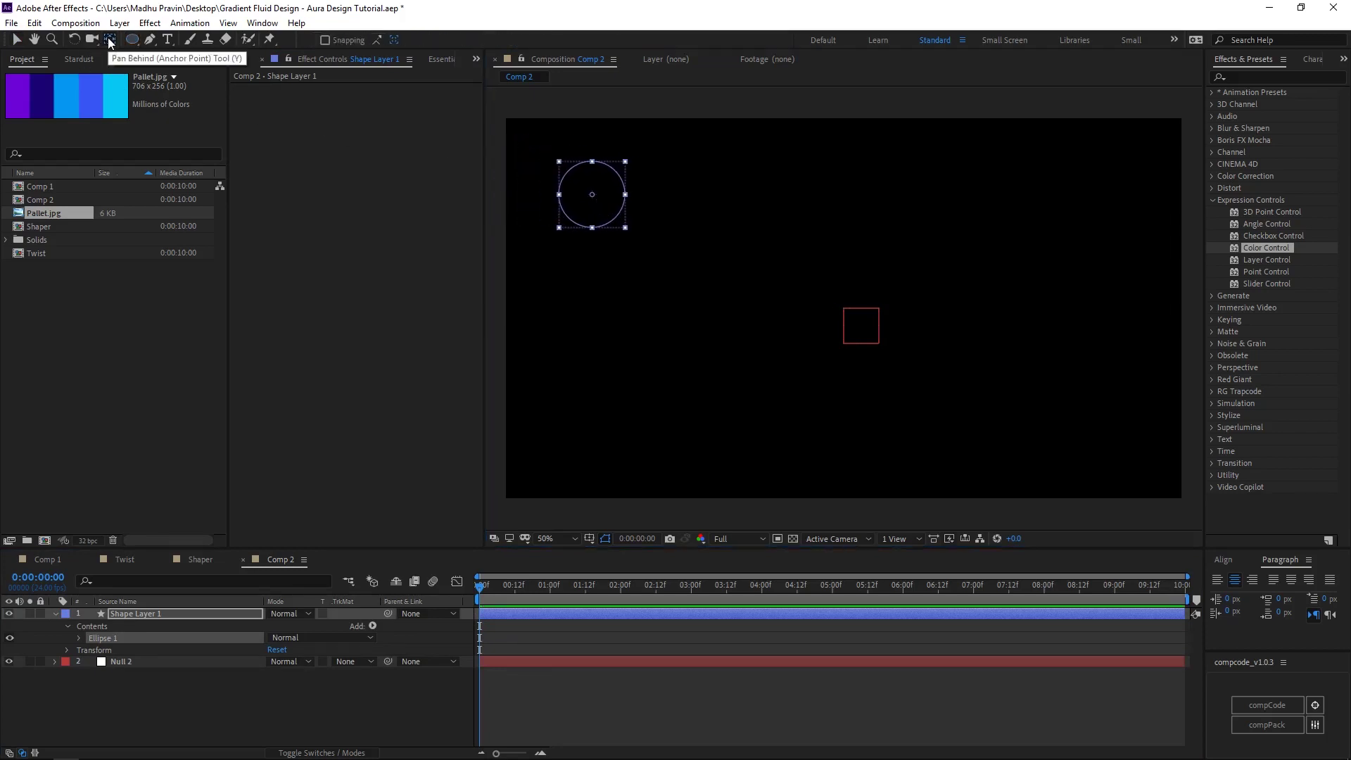
- Apply the Fill effect to the circle and link its Color to the null's first Color Control
click(159, 615)
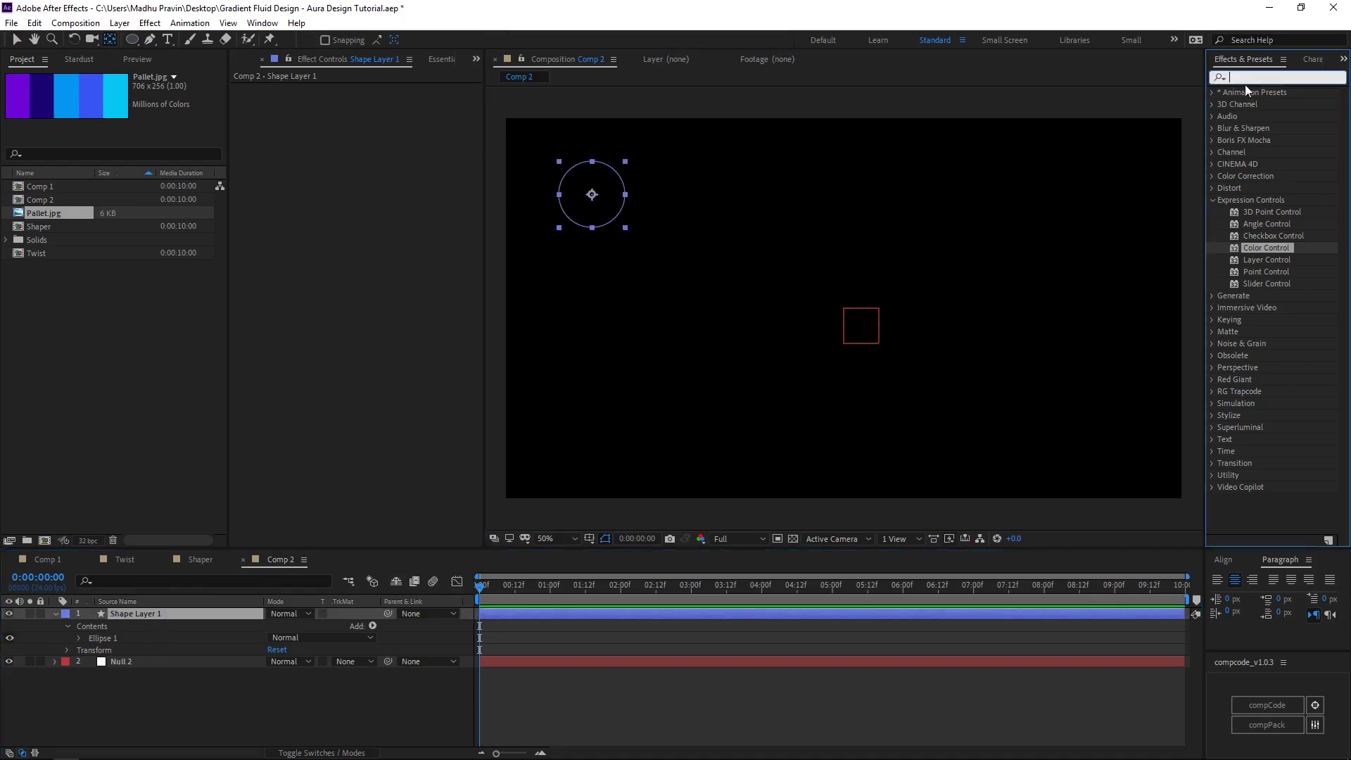
text(fill)
drag(1260, 176, 253, 536)
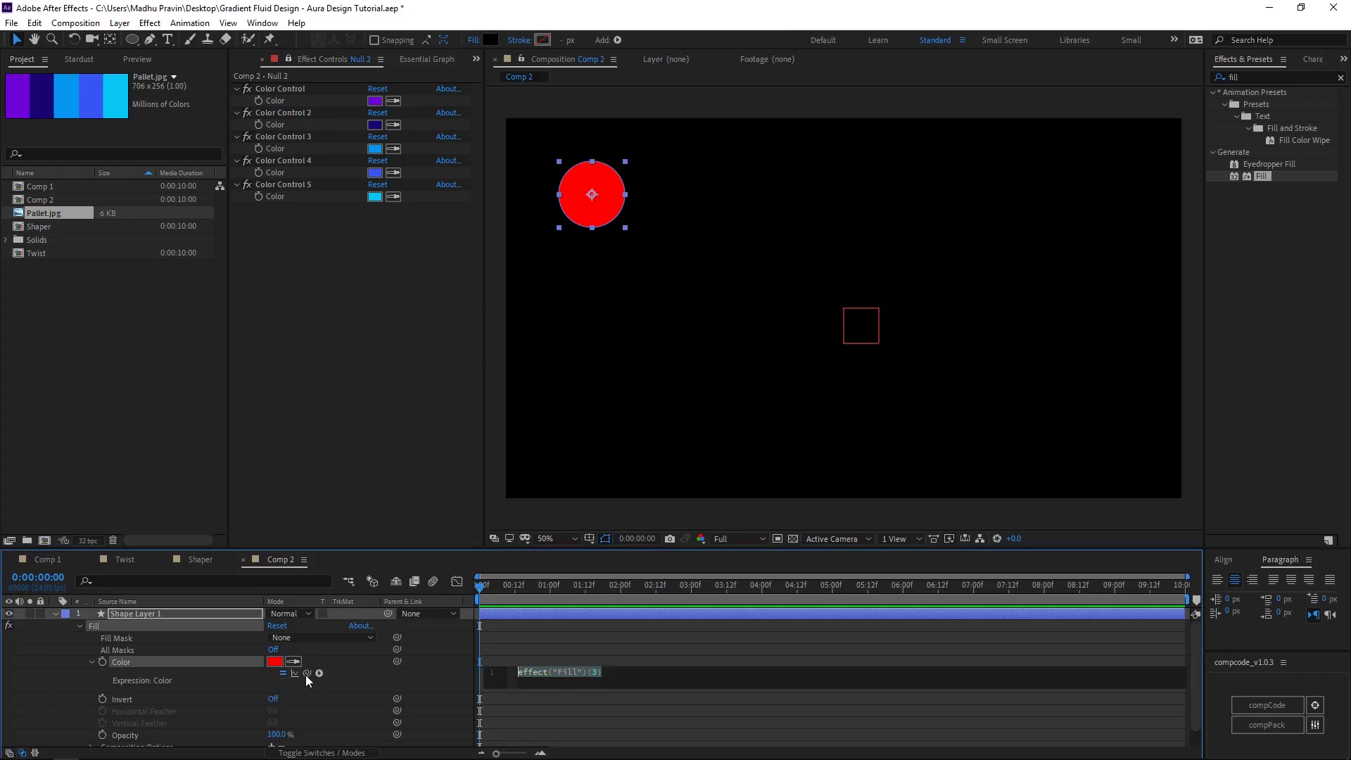
drag(307, 673, 281, 100)
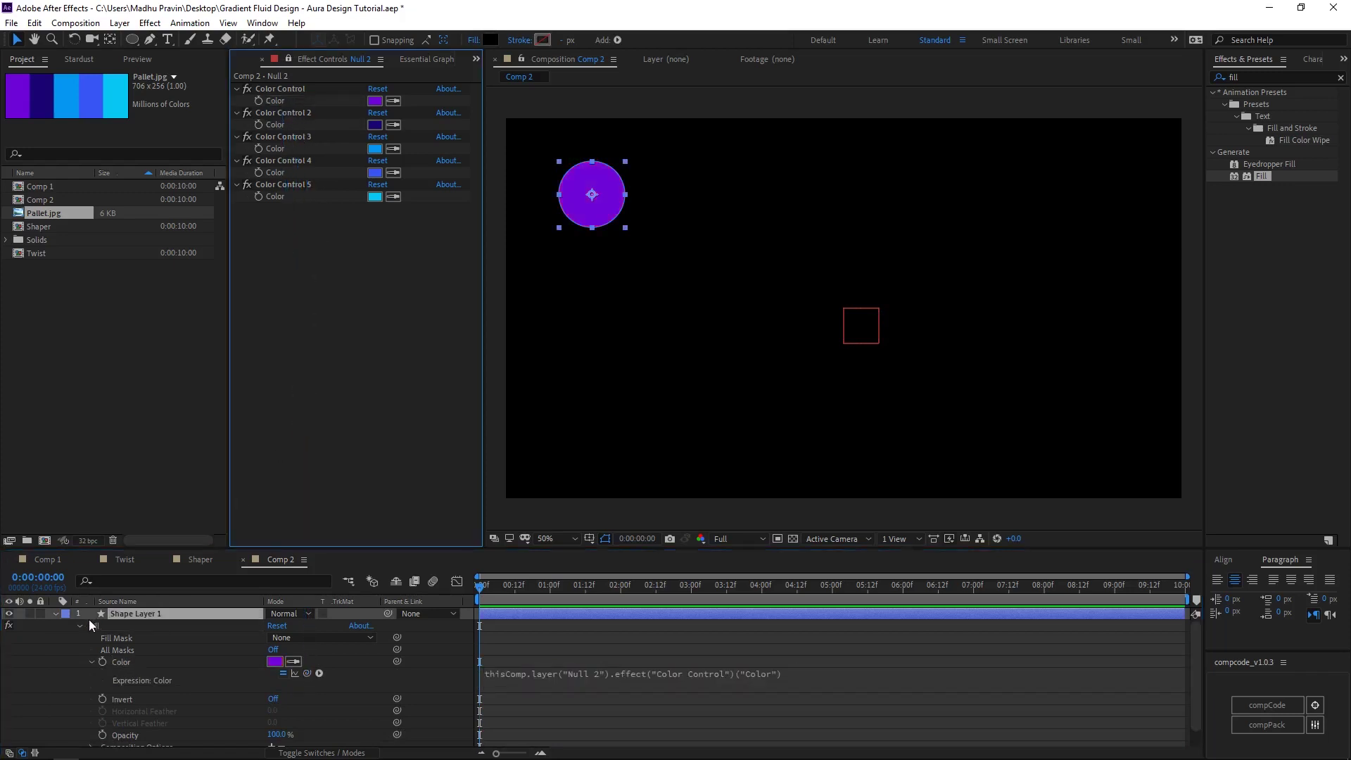
- Give the circle a Drop Shadow with its Shadow Color linked to the Fill colour and a distance of 66
text(drop)
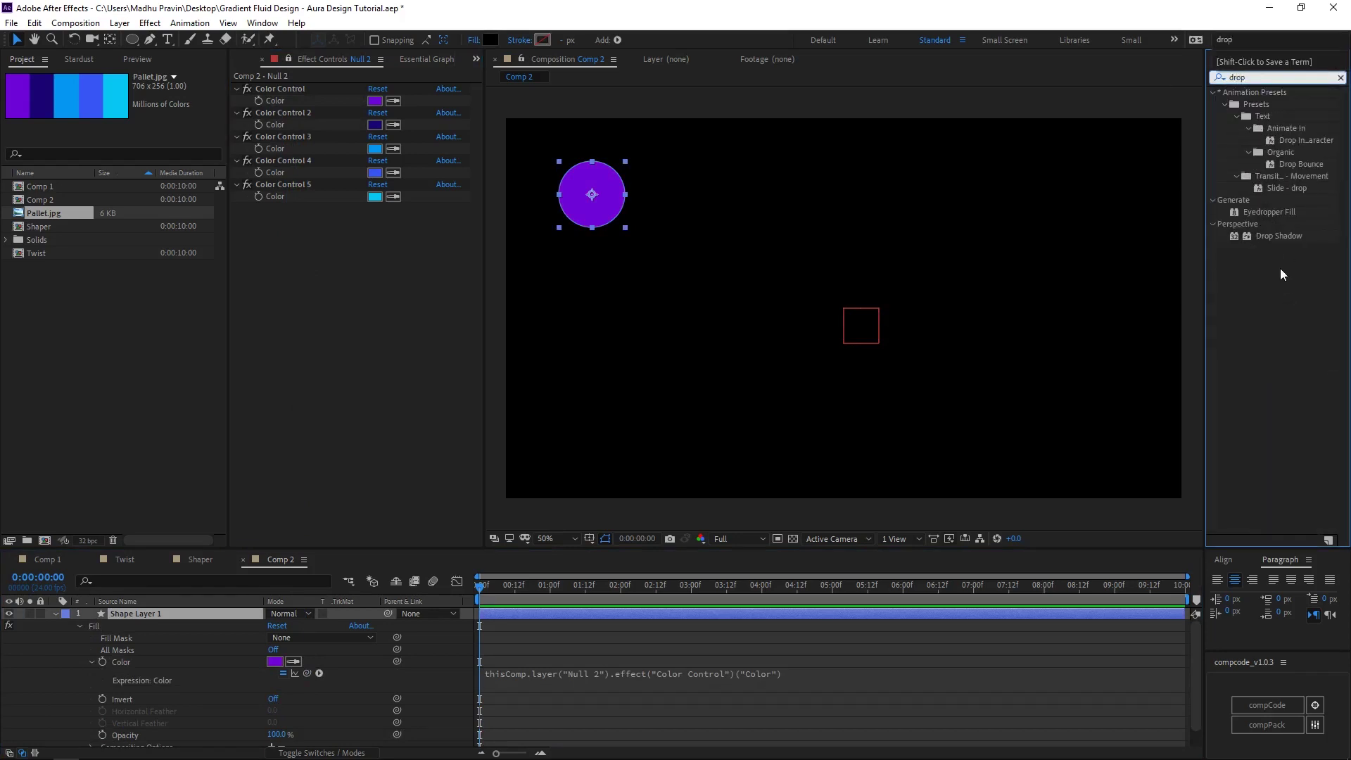
drag(1278, 235, 149, 610)
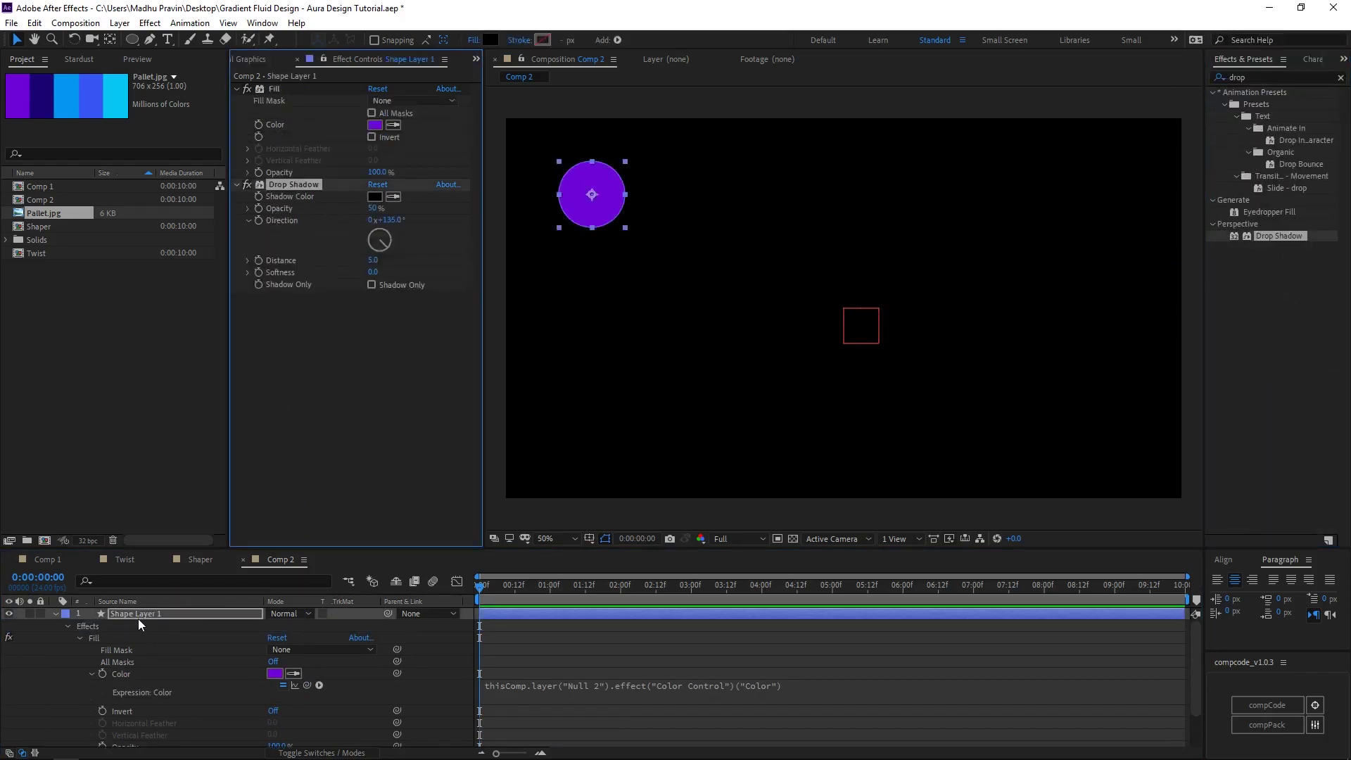
click(134, 614)
key(e)
key(e)
click(80, 638)
alt+click(102, 650)
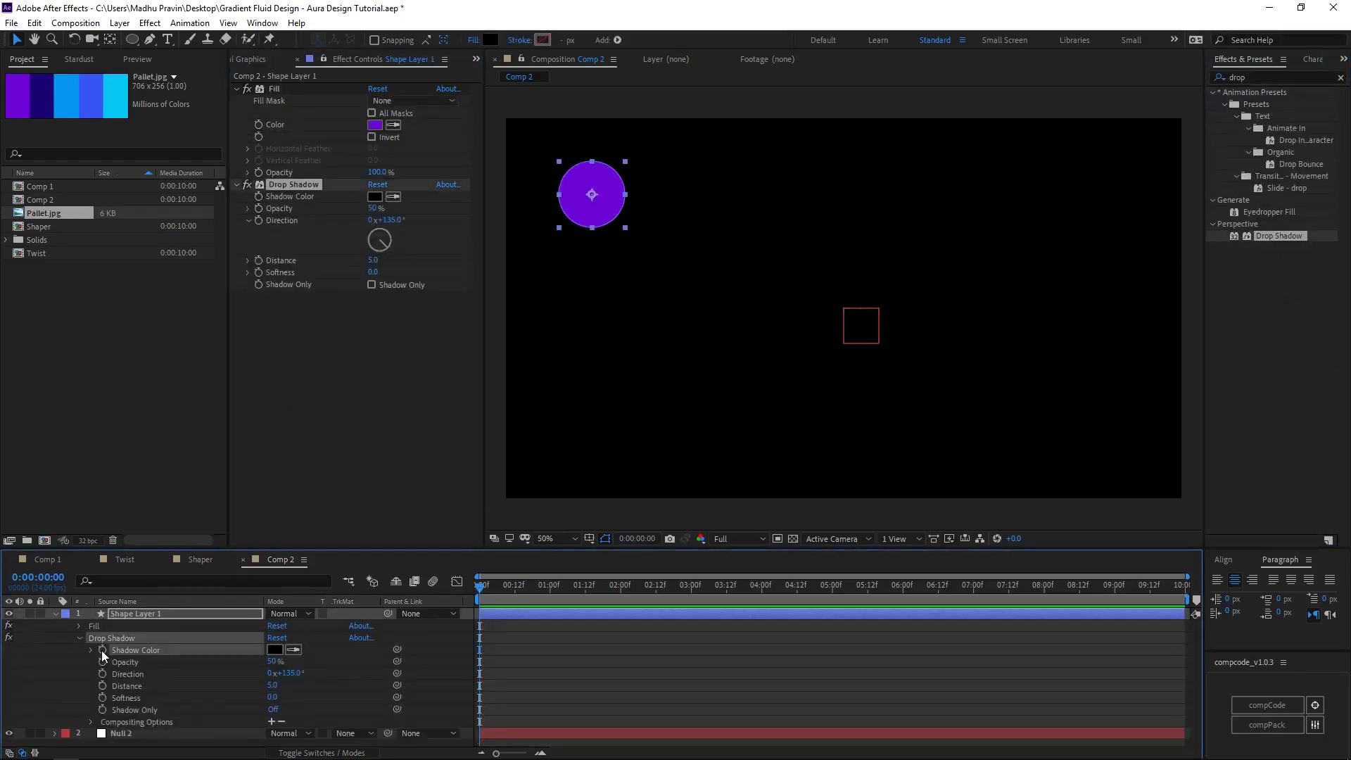
alt+click(102, 650)
drag(307, 661, 374, 125)
drag(372, 261, 375, 260)
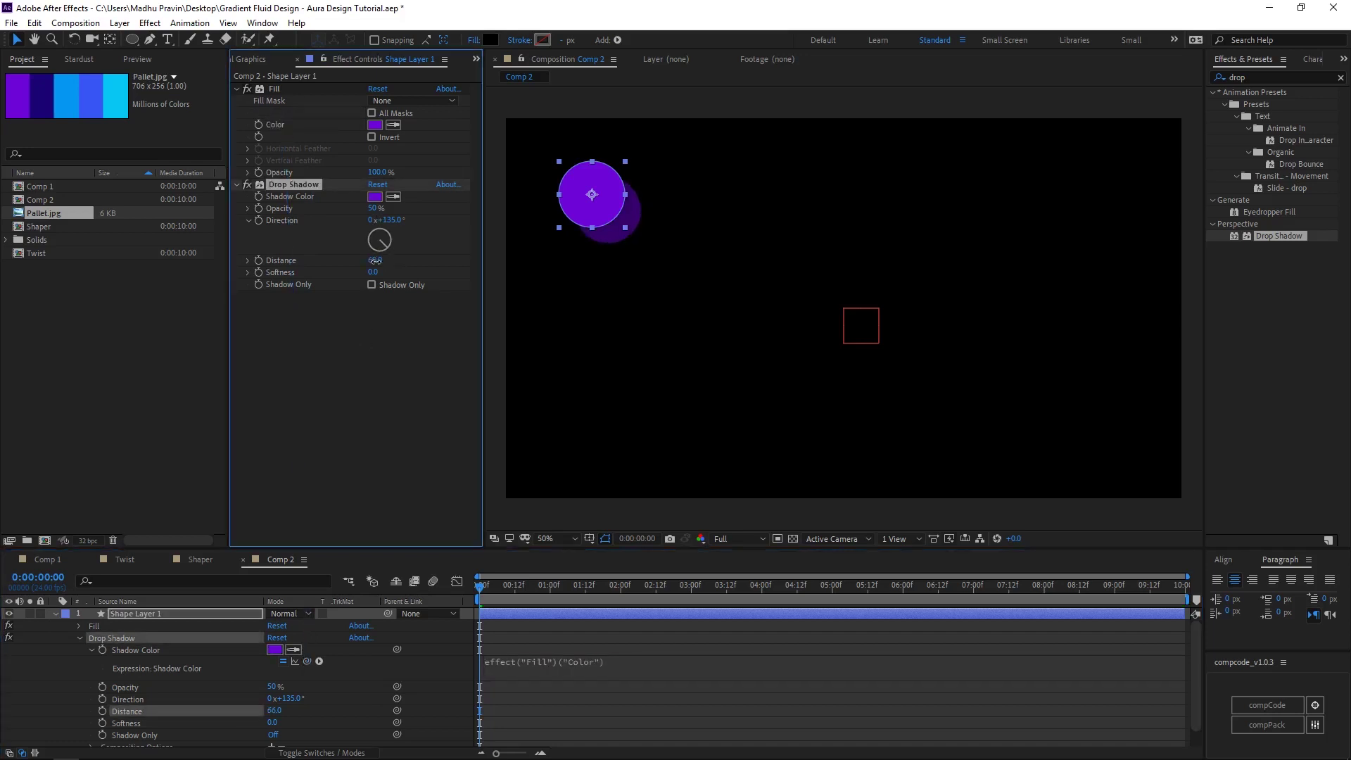
- Duplicate the purple circle layer and place the copy below the original
click(56, 613)
click(134, 614)
key(ctrl+d)
drag(591, 194, 579, 295)
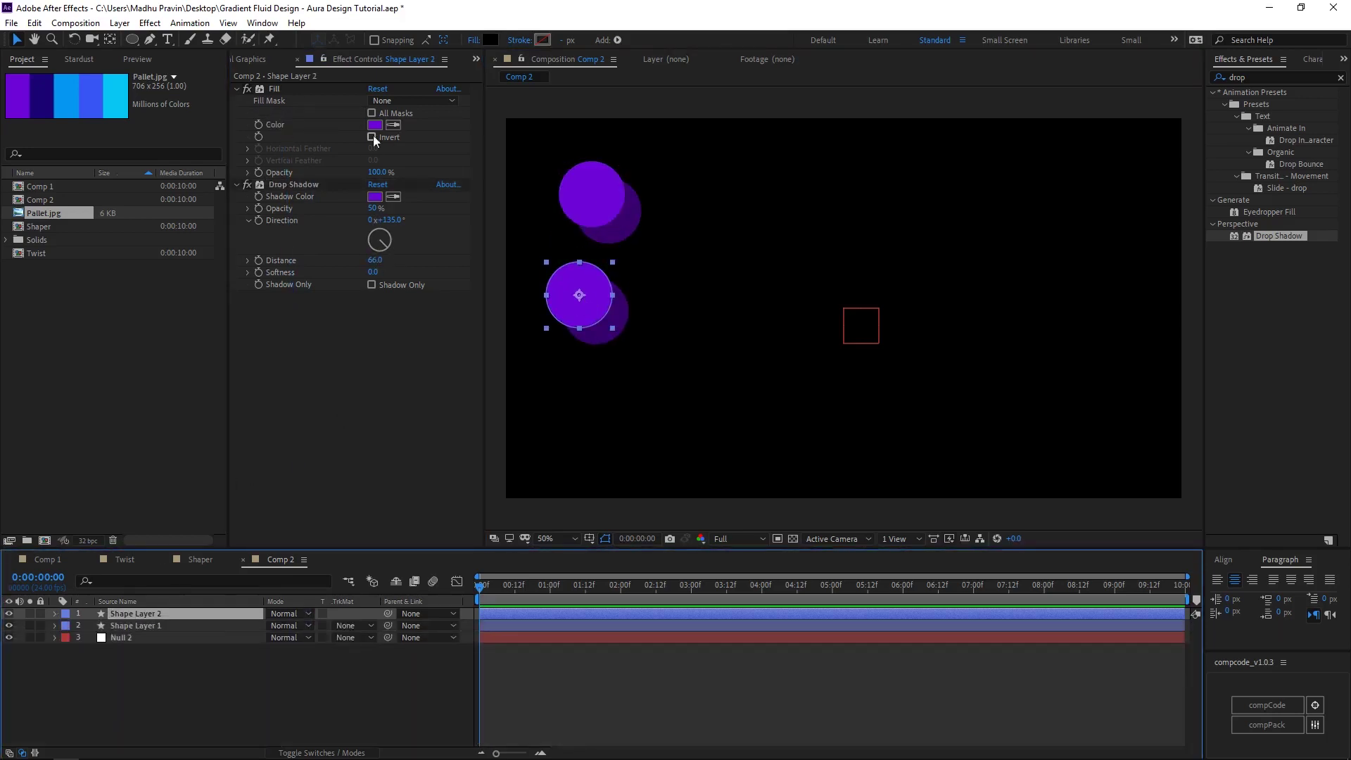
- Link the second circle's Fill colour to Color Control 2 on the null
click(297, 60)
click(118, 614)
key(e)
click(92, 661)
drag(306, 673, 285, 125)
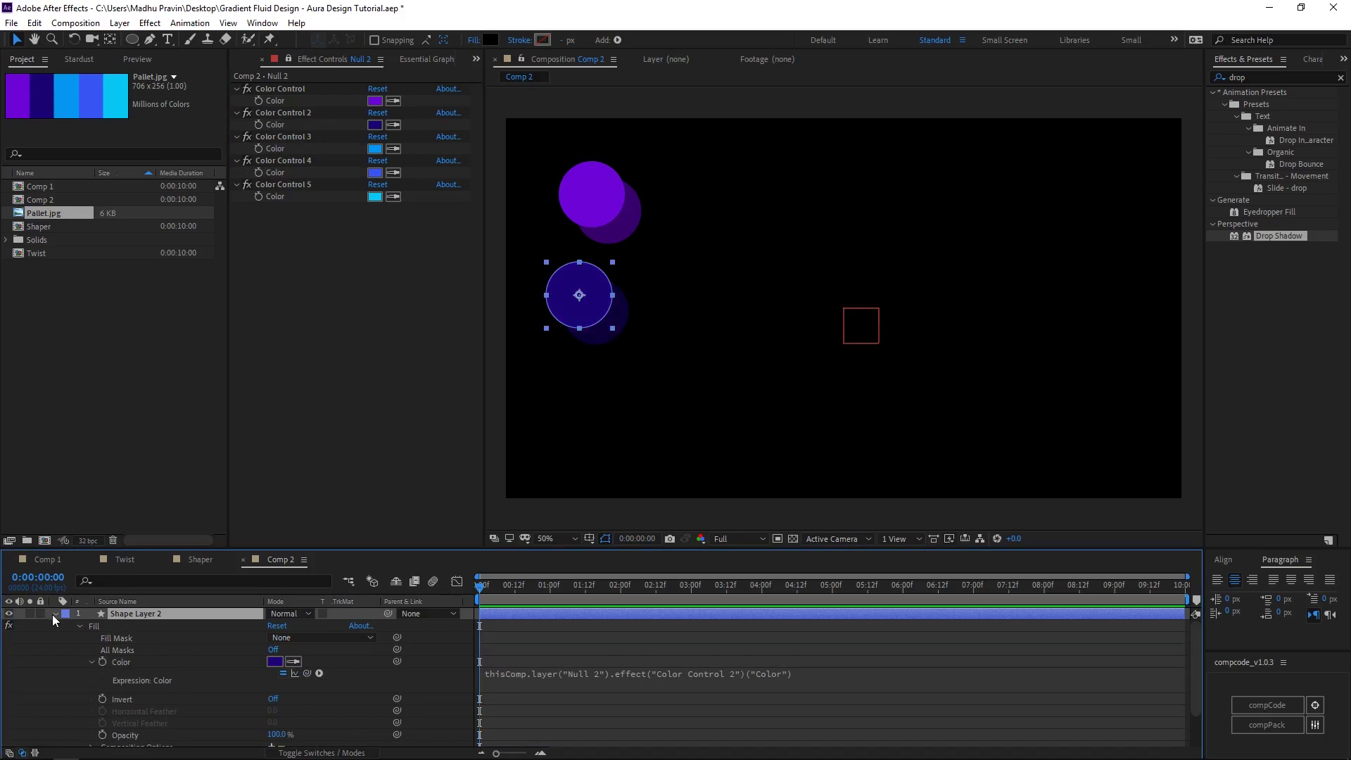
- Add two more duplicate circles set apart from the others, with Fill colours linked to Color Control 3 and Color Control 4
key(ctrl+d)
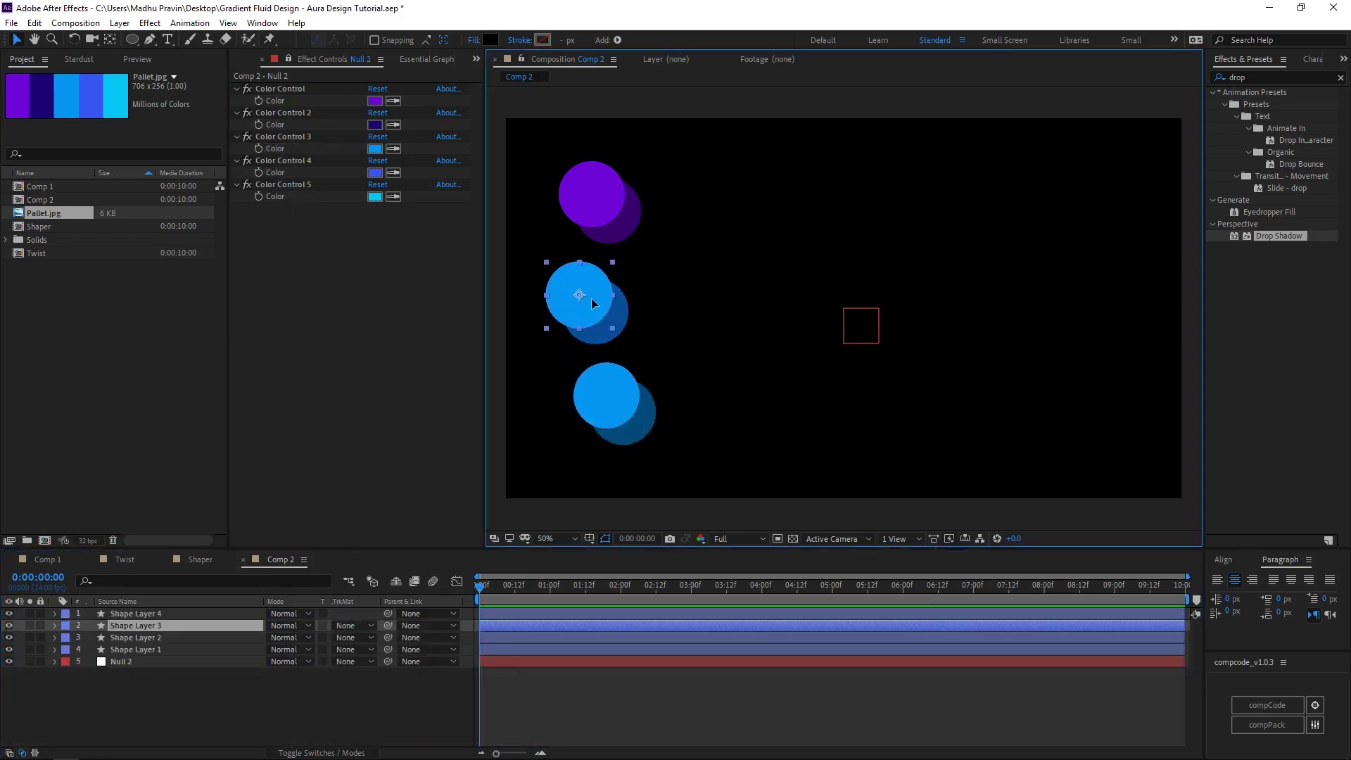
drag(591, 304, 704, 227)
click(166, 615)
key(e)
key(e)
drag(307, 649, 290, 173)
- Duplicate the medium-blue circle, move the copy beside it, and link its Fill colour to Color Control 5
click(55, 614)
key(ctrl+d)
drag(632, 399, 746, 389)
click(154, 615)
key(e)
key(e)
drag(308, 650, 281, 197)
click(56, 613)
- Scale down the cyan and medium-blue circles slightly
drag(687, 419, 693, 413)
mouse_move(631, 384)
mouse_down()
mouse_move(622, 392)
mouse_move(623, 376)
mouse_up()
click(703, 214)
- Set the label colours of Shape Layers 1 to 4 to red, yellow, green and purple respectively
click(65, 661)
click(99, 425)
click(65, 650)
click(104, 429)
click(66, 637)
click(100, 528)
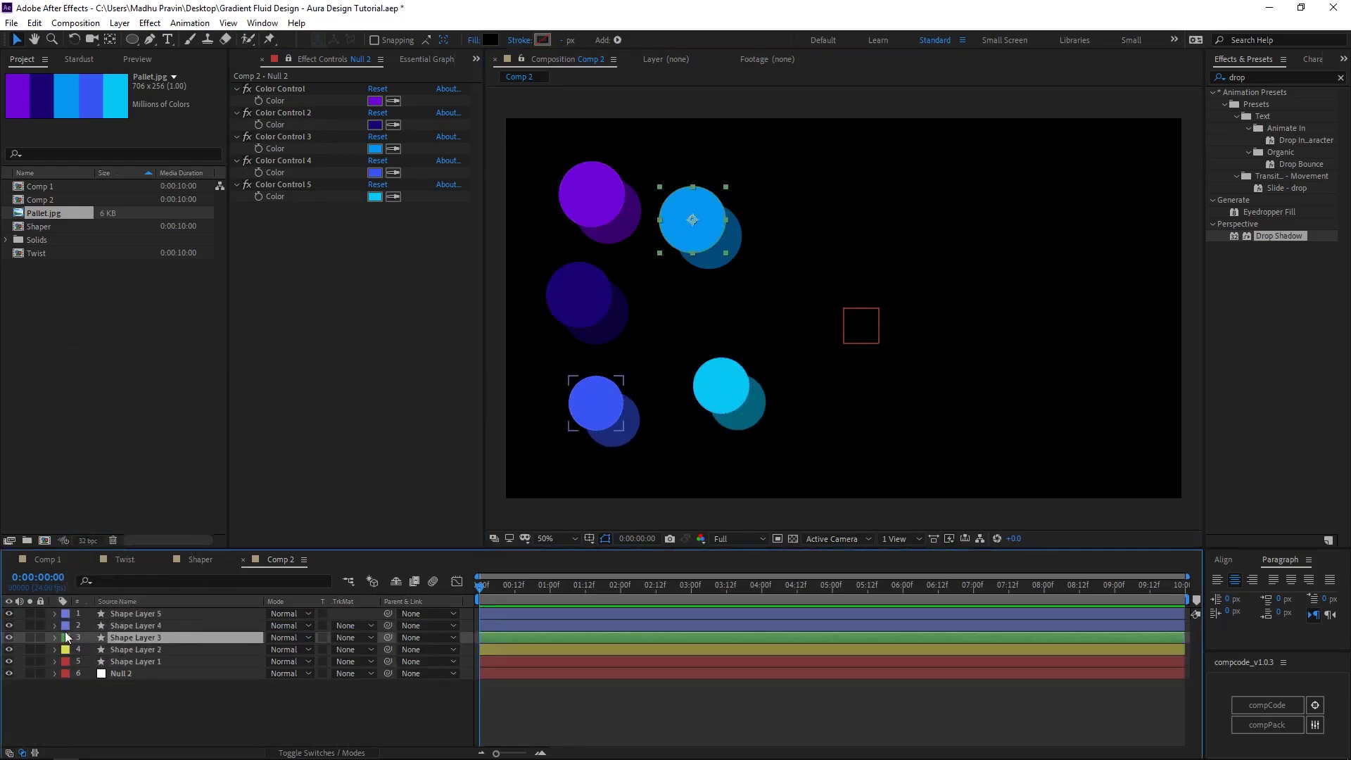
click(66, 626)
click(100, 531)
- Duplicate the purple and navy circles and scatter the copies across the upper middle and lower right of the frame
click(131, 662)
key(ctrl+d)
drag(591, 194, 780, 181)
drag(996, 211, 1045, 371)
drag(579, 295, 889, 184)
drag(1044, 371, 1085, 422)
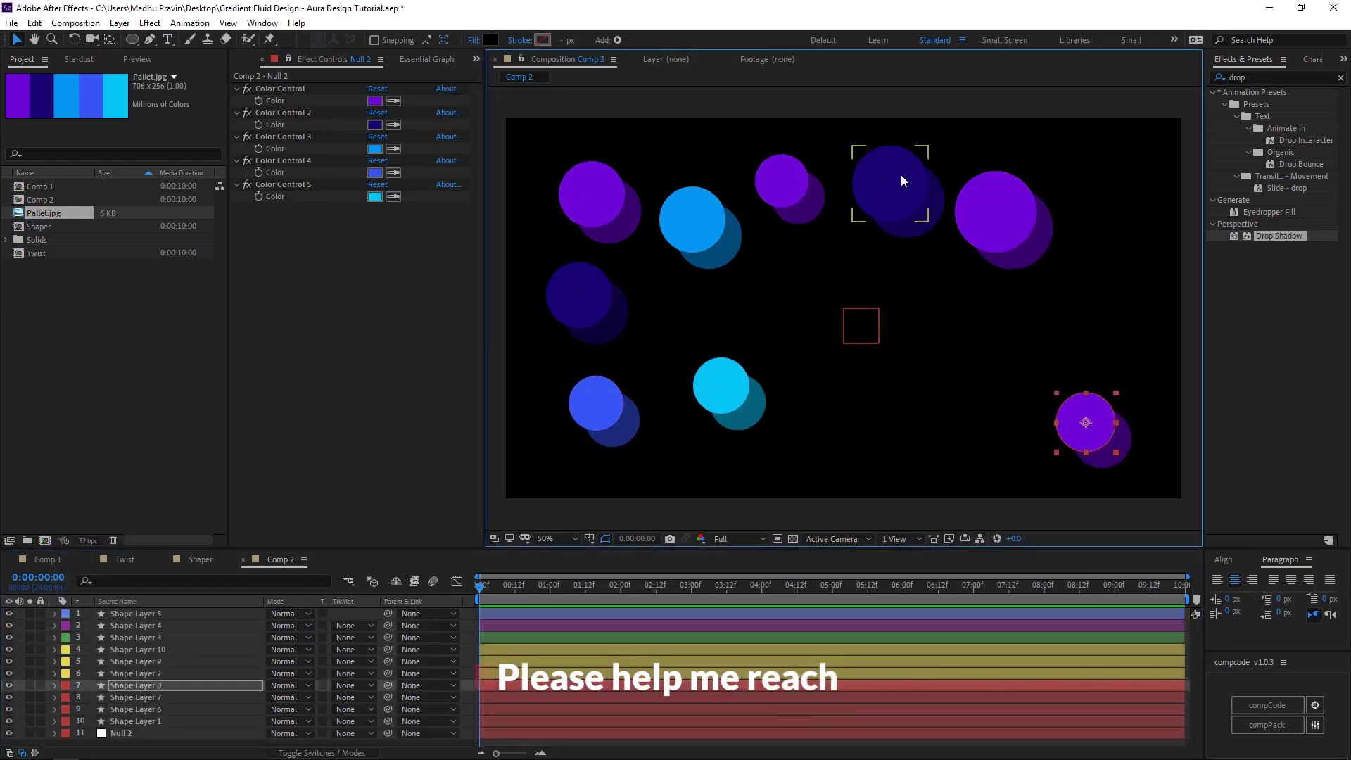
- Spread navy and light-blue duplicates over the frame's right side, centre and lower middle
drag(901, 180, 1093, 303)
key(ctrl+d)
drag(1082, 305, 792, 329)
key(ctrl+d)
drag(692, 219, 846, 426)
click(741, 389)
- Make resized duplicates of the medium-blue circle, placing one in the frame's lower right, and shift the cyan circle downwards
drag(626, 374, 704, 316)
drag(721, 386, 748, 426)
key(ctrl+d)
drag(688, 308, 976, 409)
key(ctrl+d)
key(ctrl+d)
- Duplicate the cyan circle and distribute the cyan and blue circles to fill gaps across the frame
drag(747, 426, 853, 180)
click(1019, 299)
key(ctrl+d)
drag(922, 345, 699, 264)
drag(675, 323, 917, 347)
key(ctrl+d)
drag(848, 196, 656, 358)
click(762, 432)
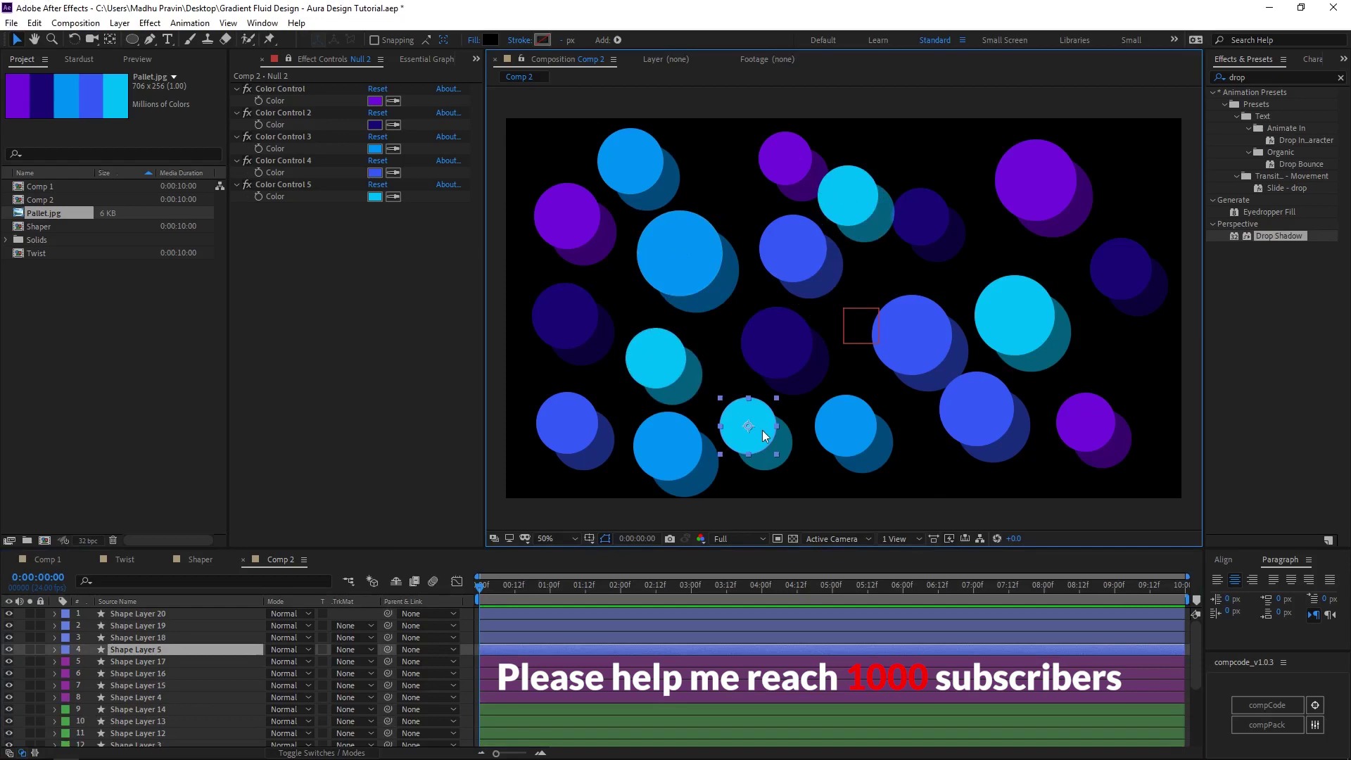
- Rearrange the circles in the centre and right half of the frame so the colours are evenly mixed
drag(846, 426, 864, 438)
drag(749, 428, 1140, 168)
drag(927, 335, 768, 440)
drag(1039, 183, 892, 332)
drag(1136, 168, 1013, 182)
drag(873, 446, 1027, 251)
drag(1015, 180, 880, 438)
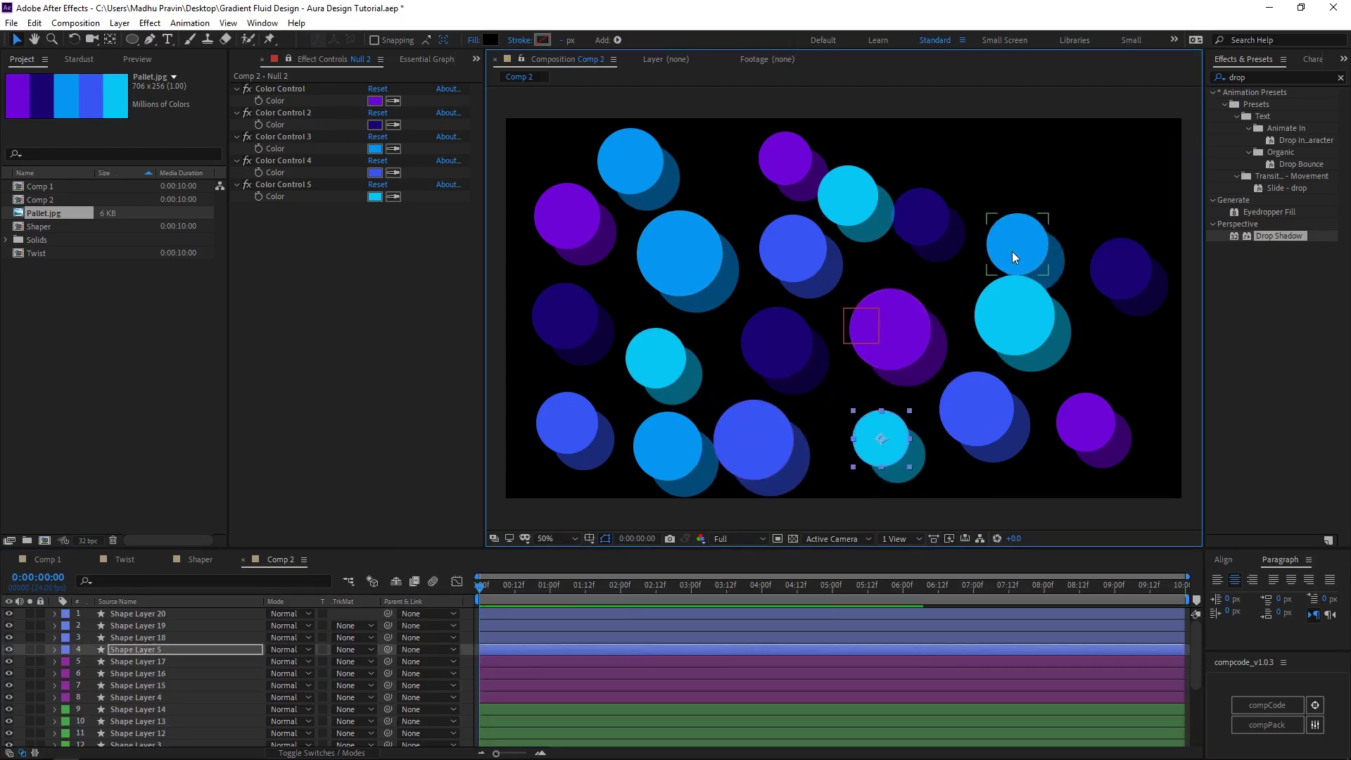
drag(1012, 251, 1018, 209)
- Pre-compose all layers into a new composition named All
click(163, 672)
key(ctrl+a)
right_click(163, 672)
click(185, 637)
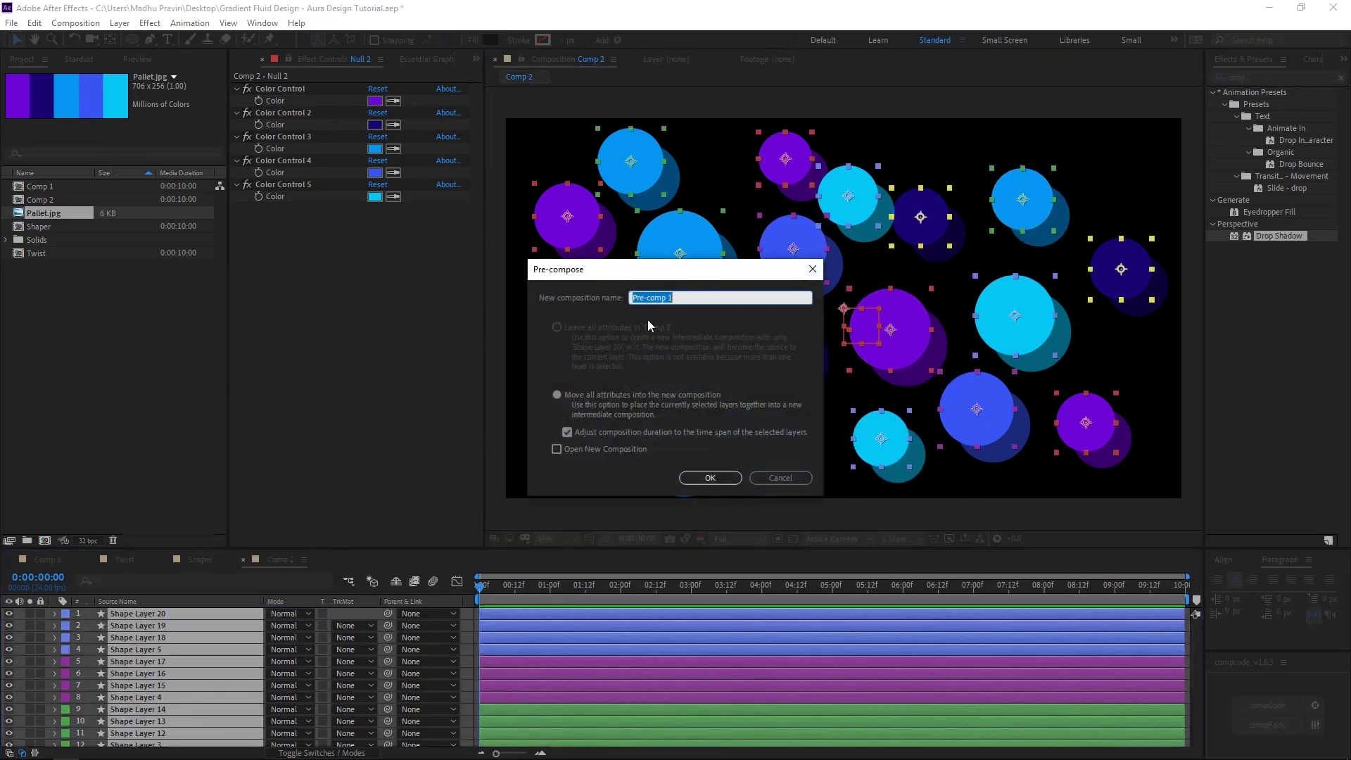
text(All)
key(Return)
- Apply Motion Tile to the All layer with output width and height of 200 and mirrored edges
click(1273, 77)
text(til)
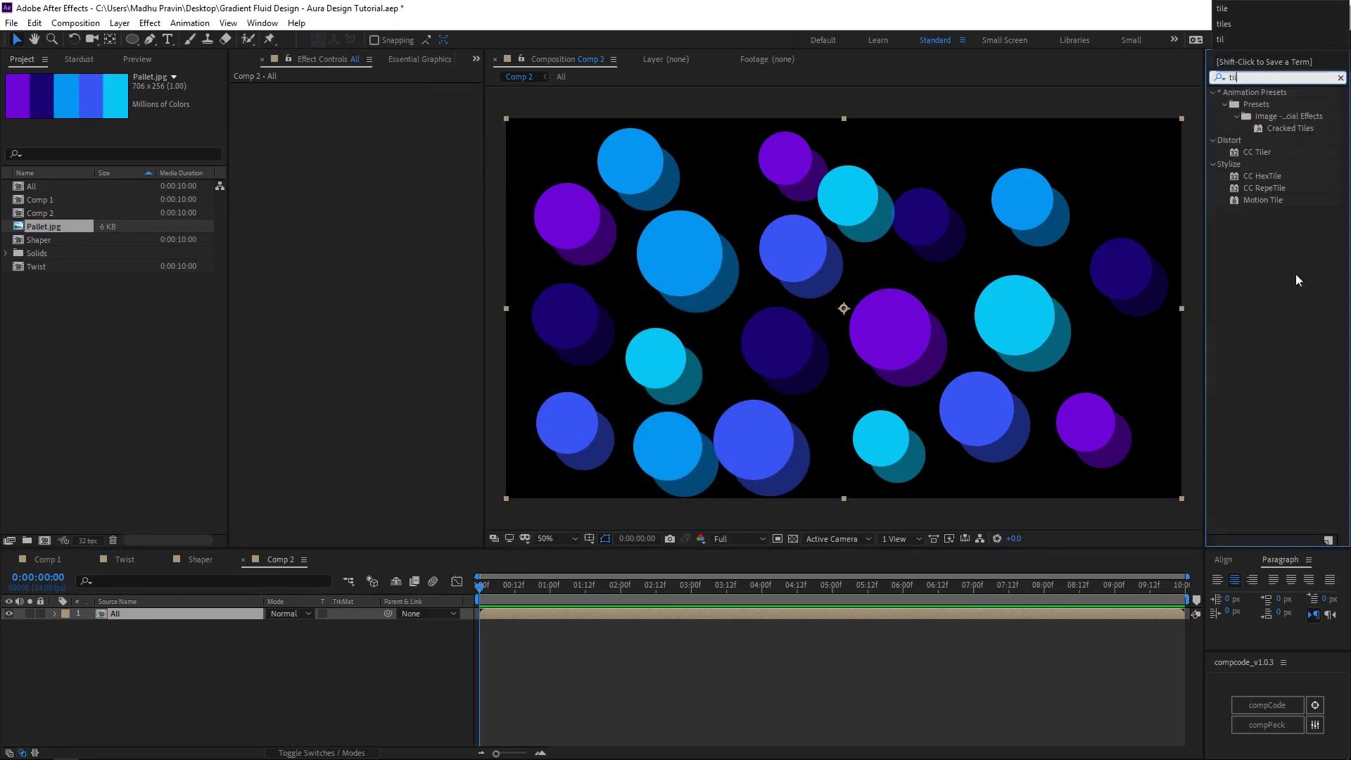
drag(1262, 199, 339, 228)
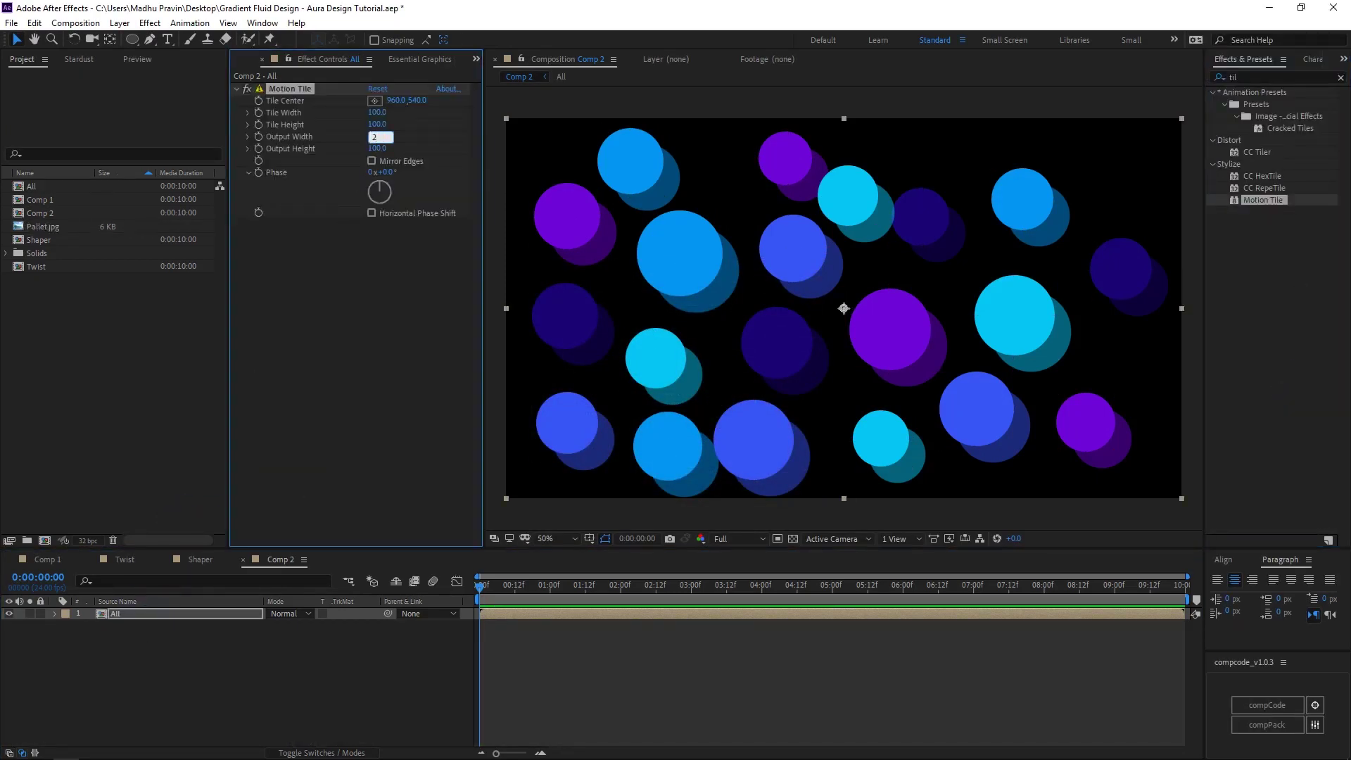
- Add the Transform effect to the All layer and animate its Position horizontally over time
key(BackSpace)
key(BackSpace)
text(ran)
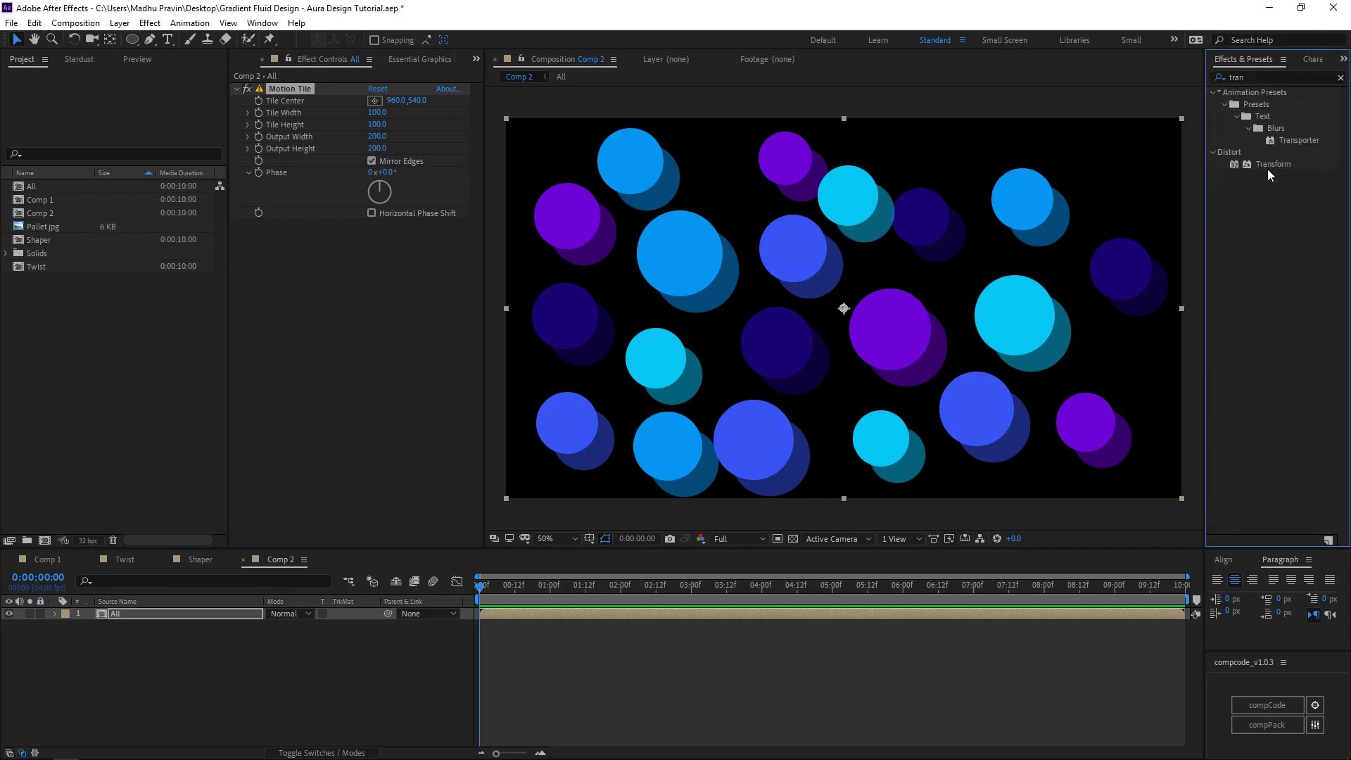
drag(1273, 164, 342, 265)
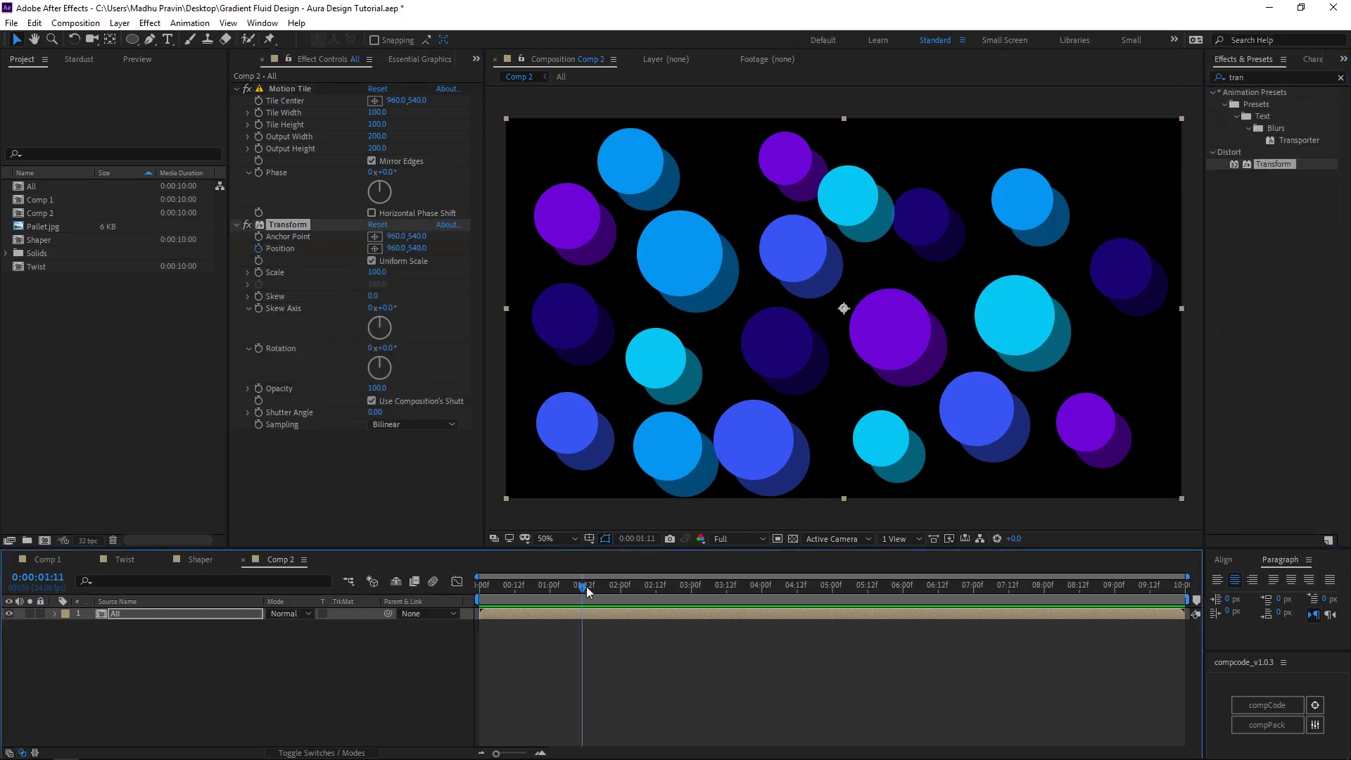
drag(398, 241, 326, 664)
click(309, 666)
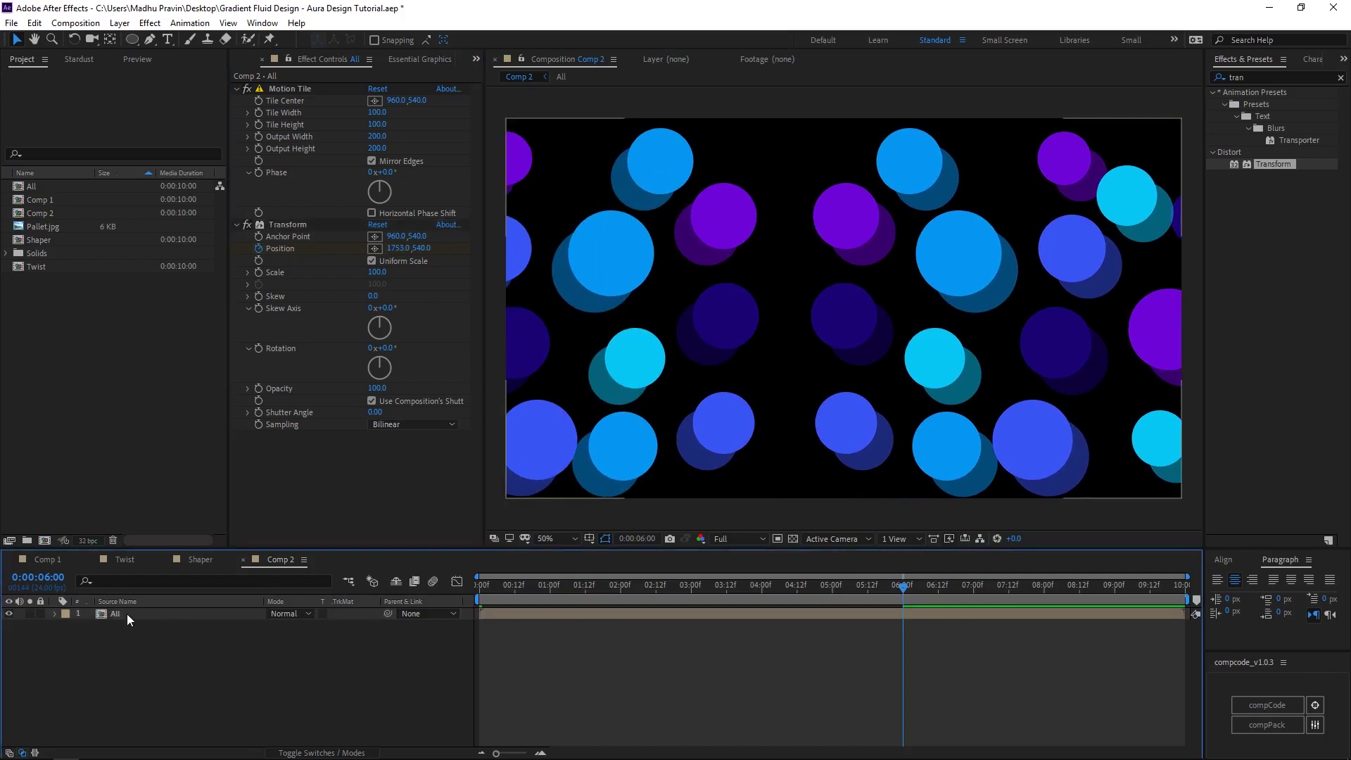
- Apply Turbulent Displace to the All layer
click(126, 613)
click(1271, 78)
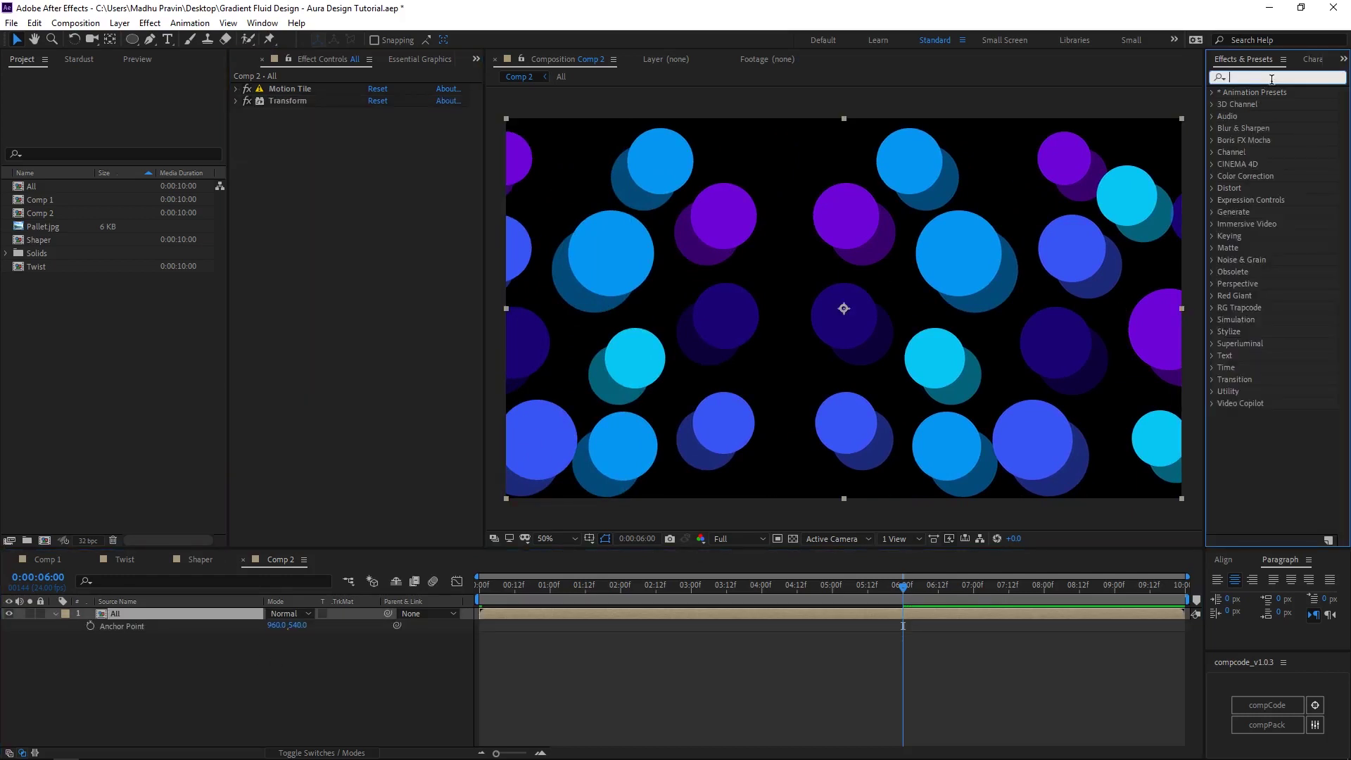
text(turb)
double_click(1275, 104)
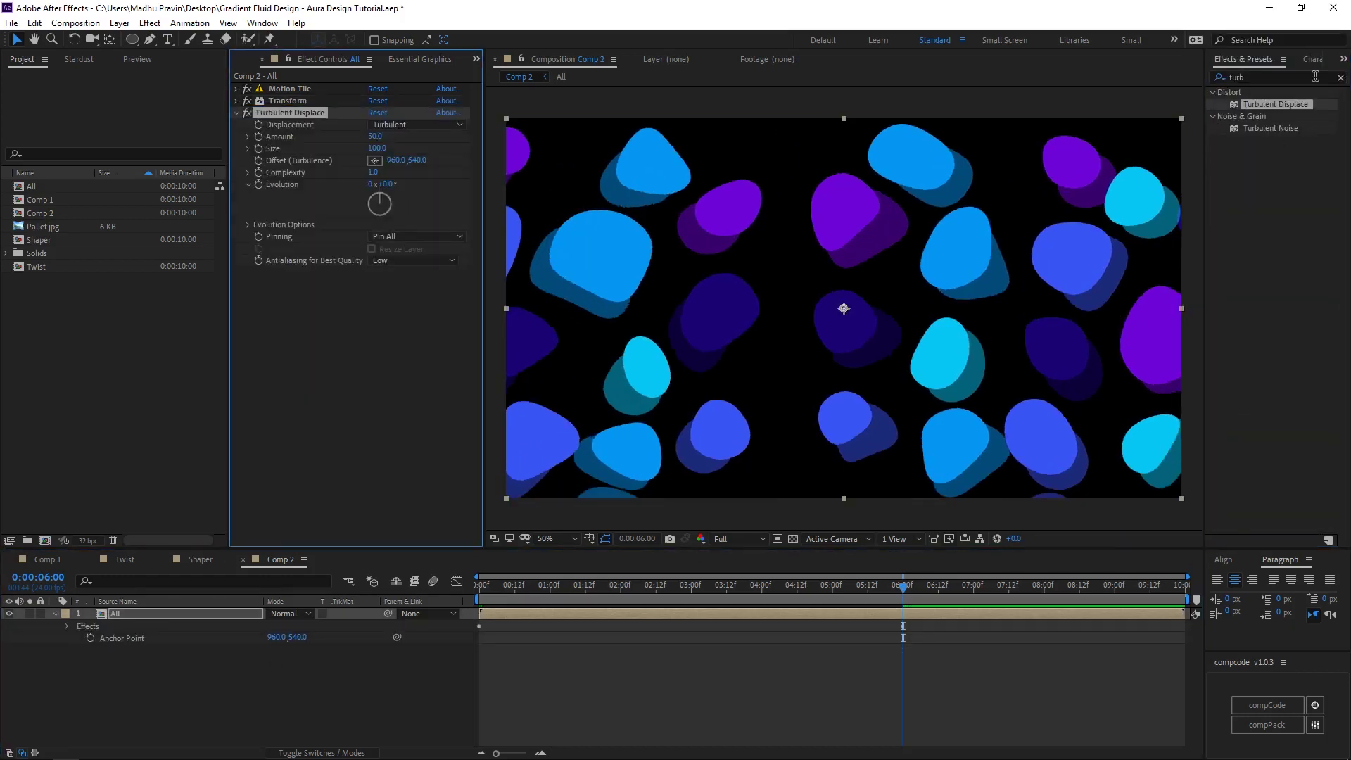
- Add Directional Blur to the All layer with a blur length of 750
drag(1314, 77, 1181, 88)
text(d)
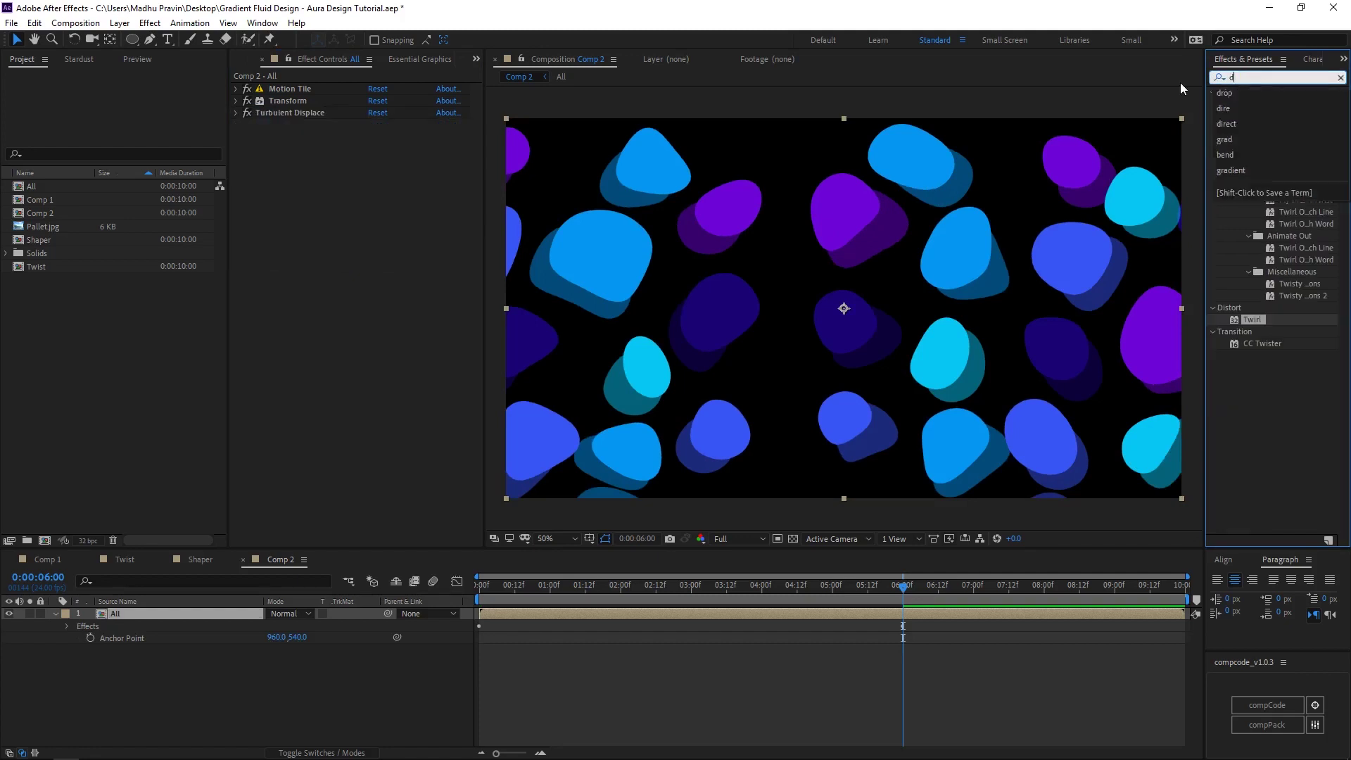
text(irec)
drag(1281, 104, 413, 285)
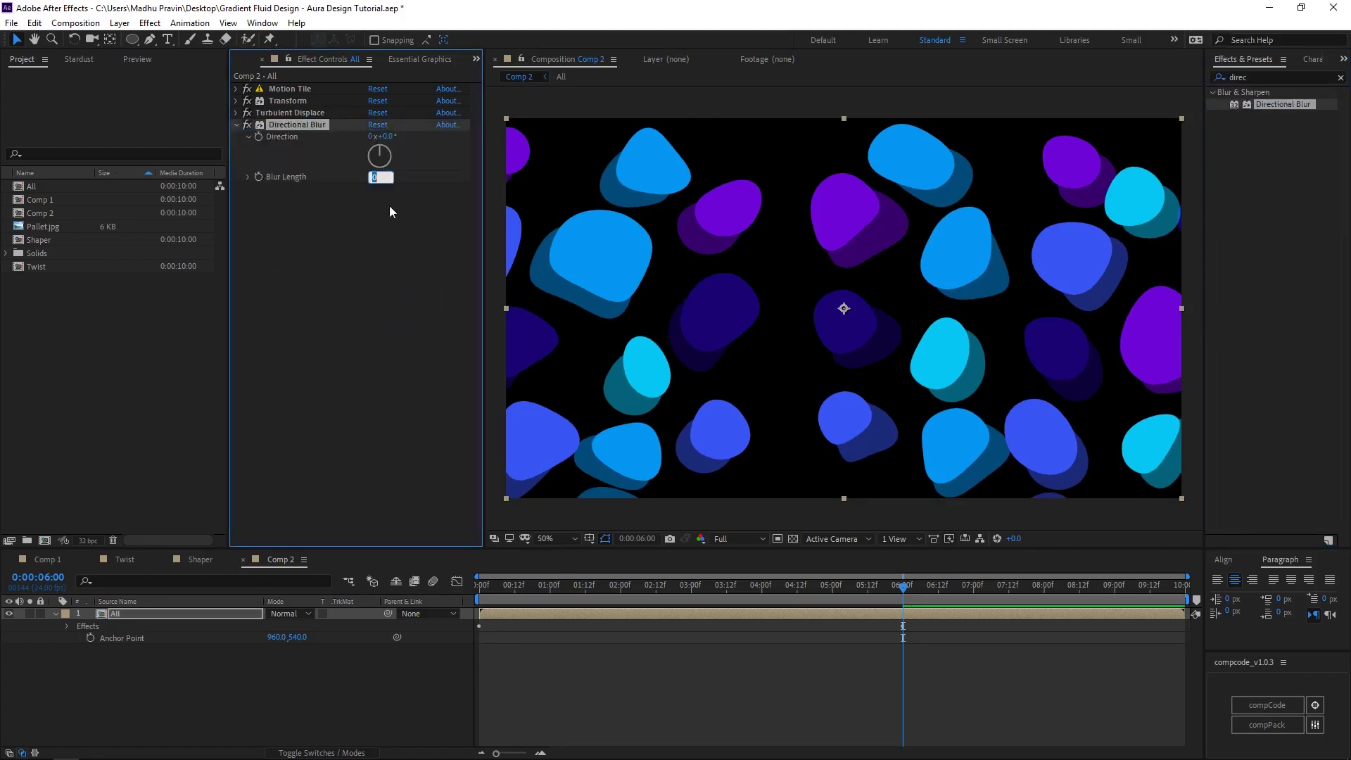
text(750.0)
key(Return)
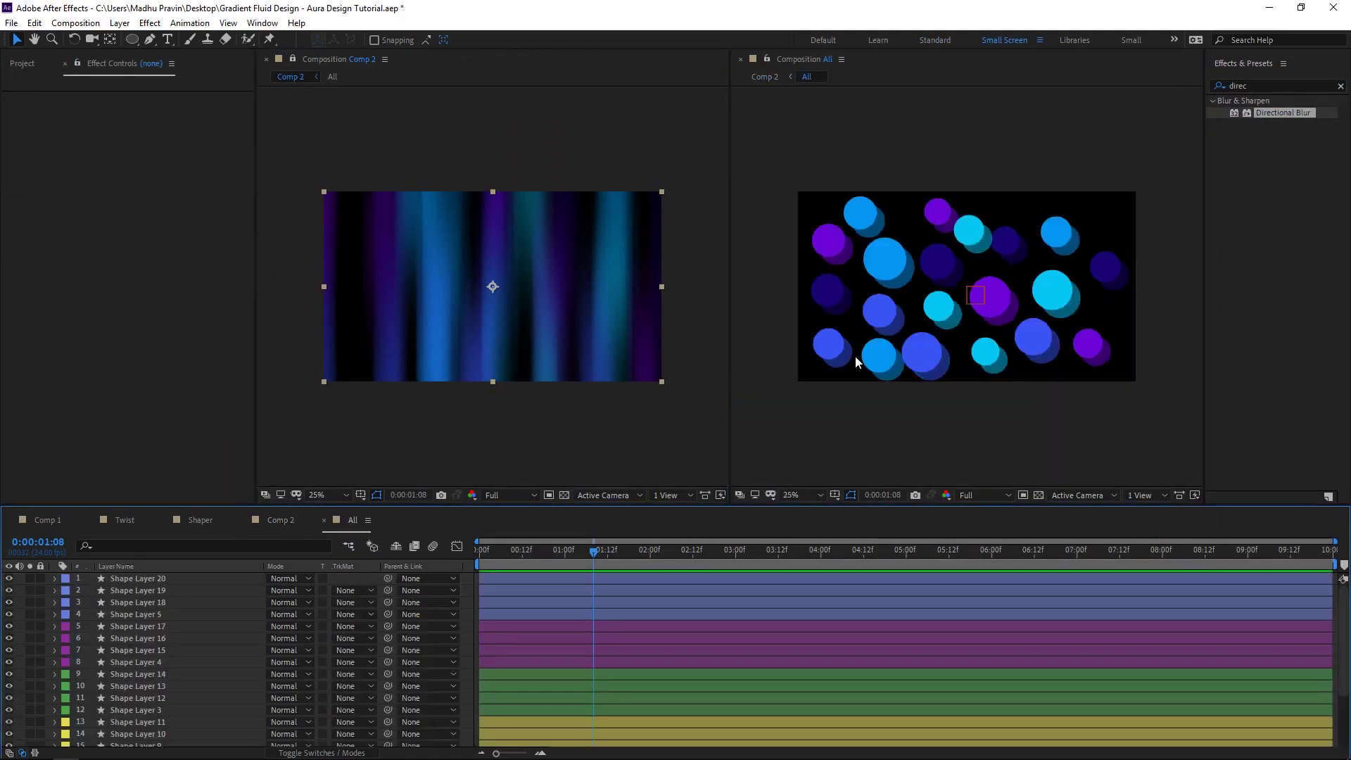
- Reposition circles across the left half of the All composition and shrink its large light blue and blue ones
click(837, 253)
scroll(916, 317, up, 1)
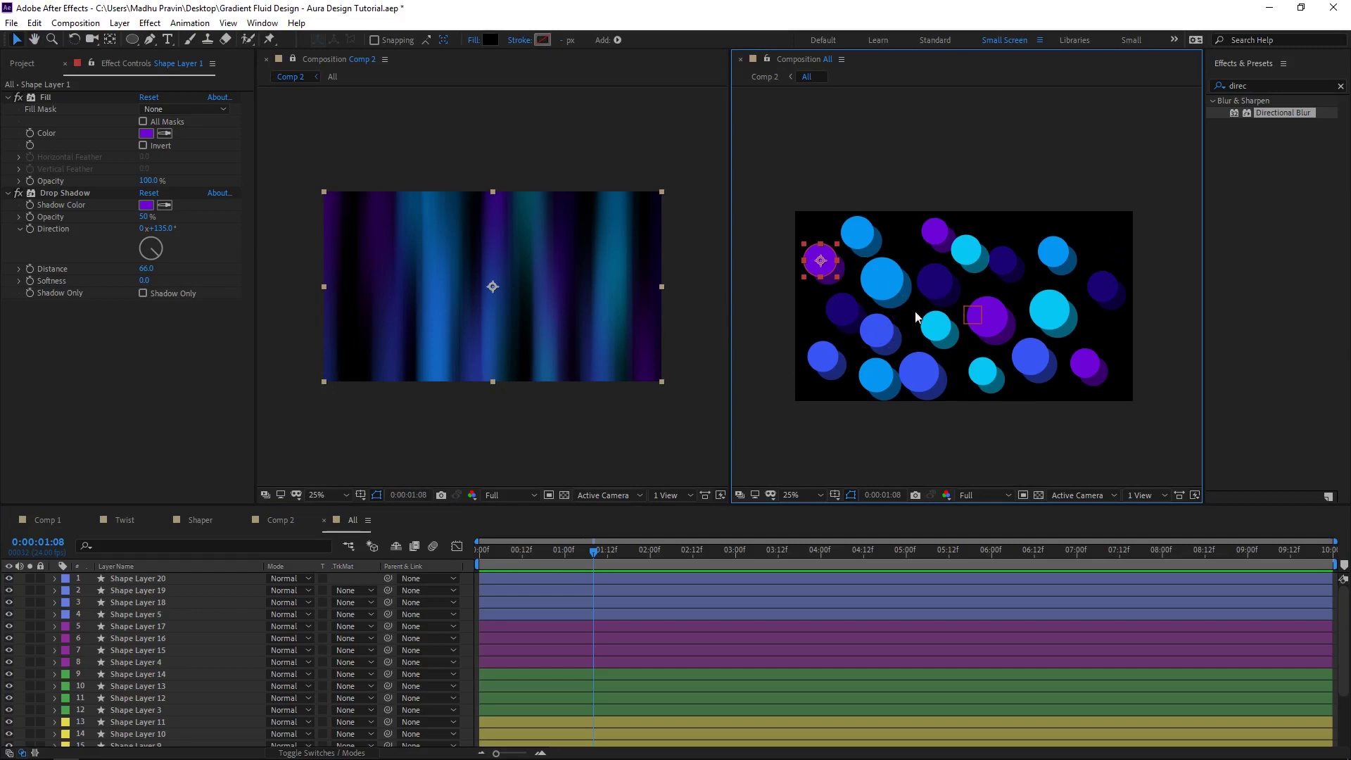
scroll(892, 252, up, 2)
drag(838, 219, 856, 220)
drag(977, 309, 947, 271)
click(874, 307)
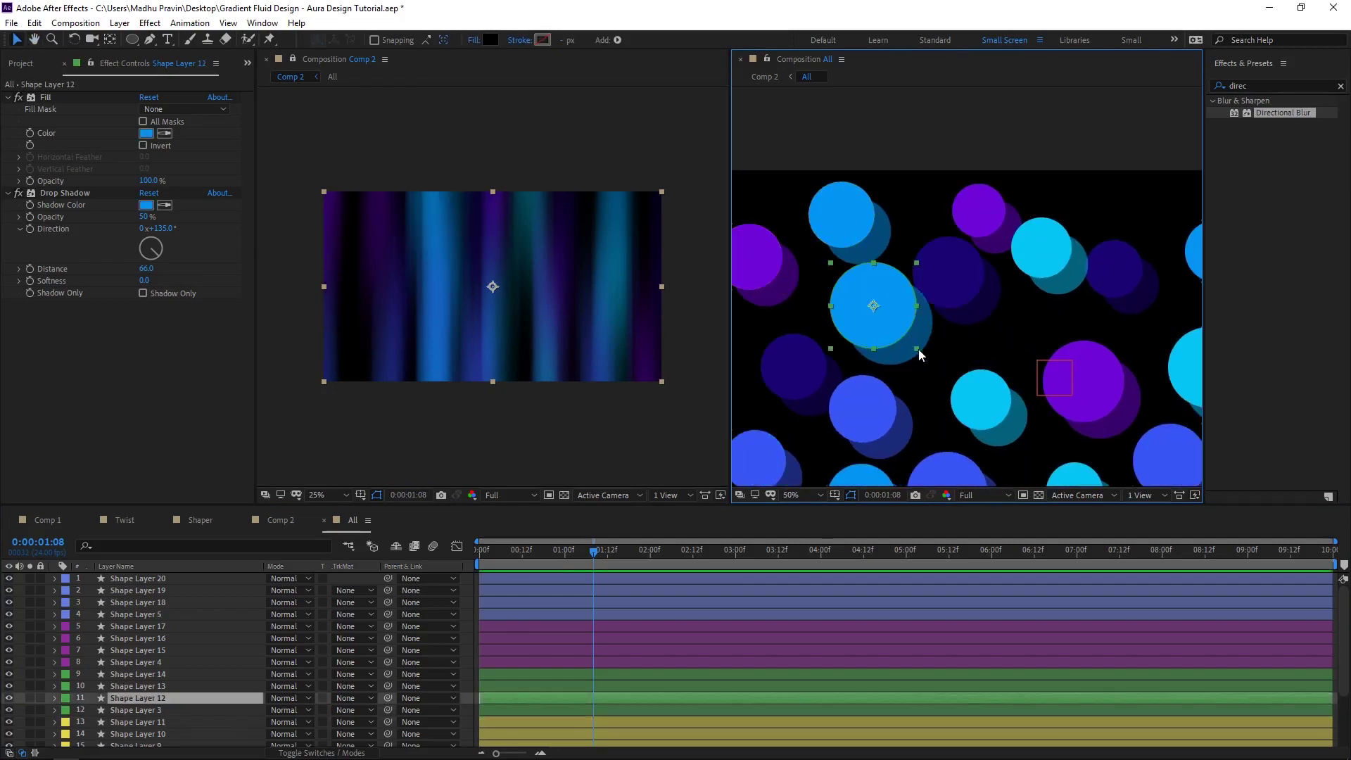
scroll(923, 272, down, 2)
drag(915, 347, 838, 322)
mouse_move(851, 308)
mouse_down()
mouse_move(890, 336)
mouse_move(856, 323)
mouse_up()
drag(982, 260, 980, 284)
drag(952, 336, 962, 398)
- Enlarge several circles in the right half of the All composition, including the dark blue and cyan ones
click(1006, 325)
drag(1023, 306, 1044, 306)
click(1029, 269)
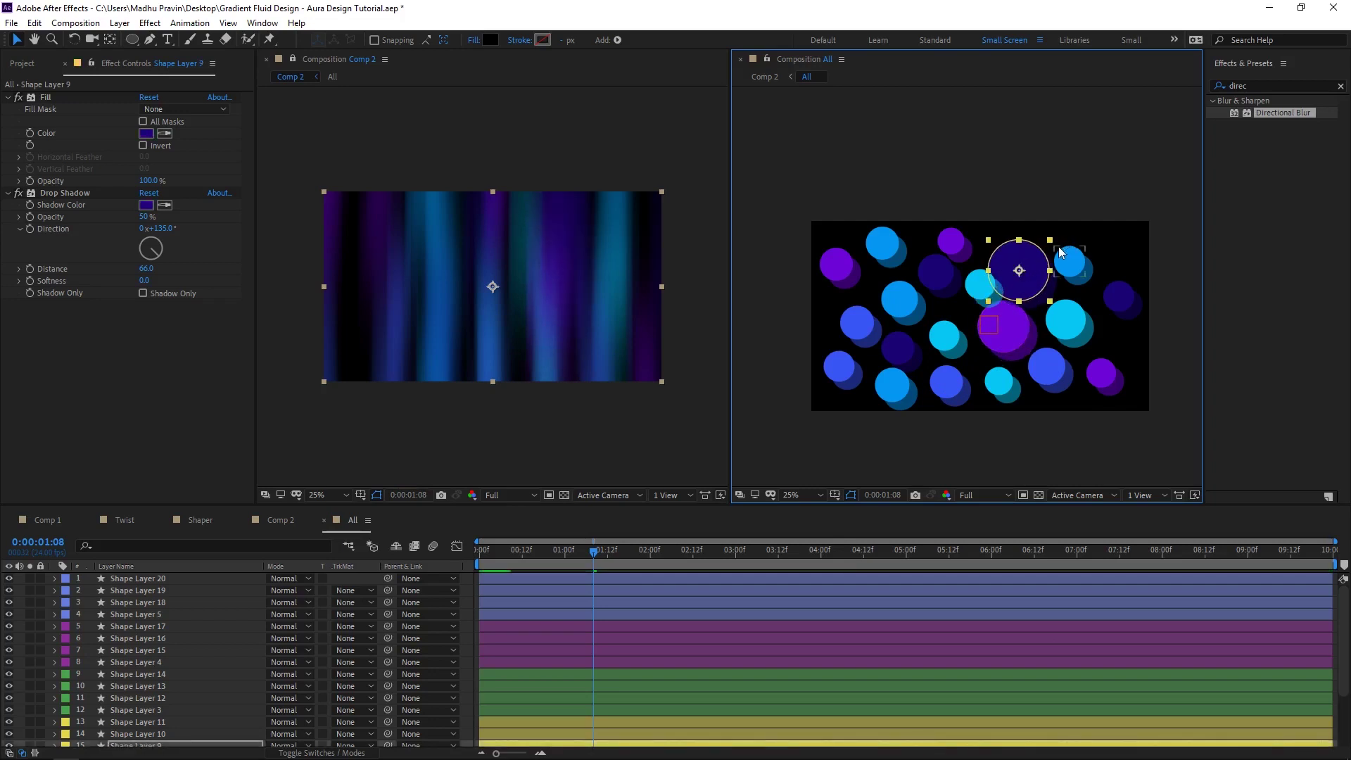
click(1117, 293)
drag(1134, 311, 1142, 320)
click(1068, 320)
drag(1086, 340, 1091, 345)
click(1074, 260)
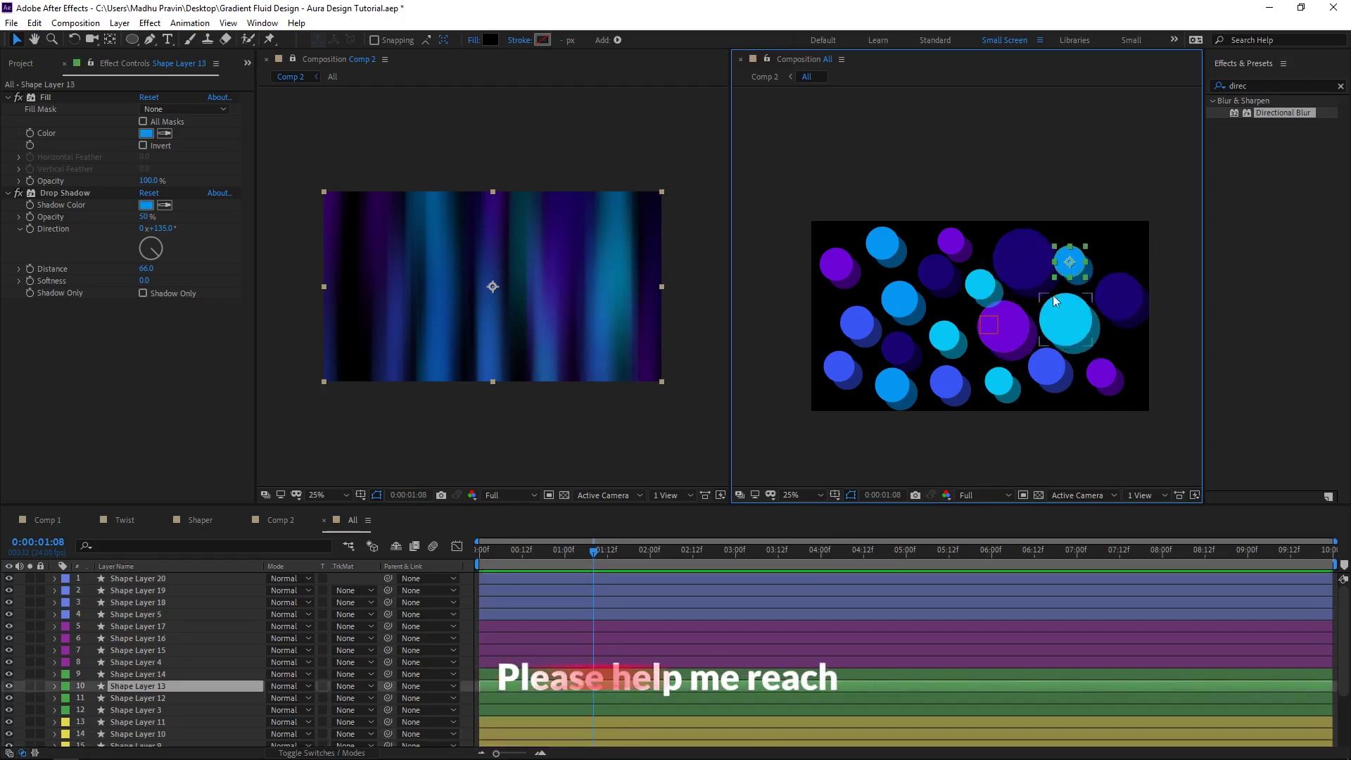
click(981, 284)
drag(996, 299, 1003, 310)
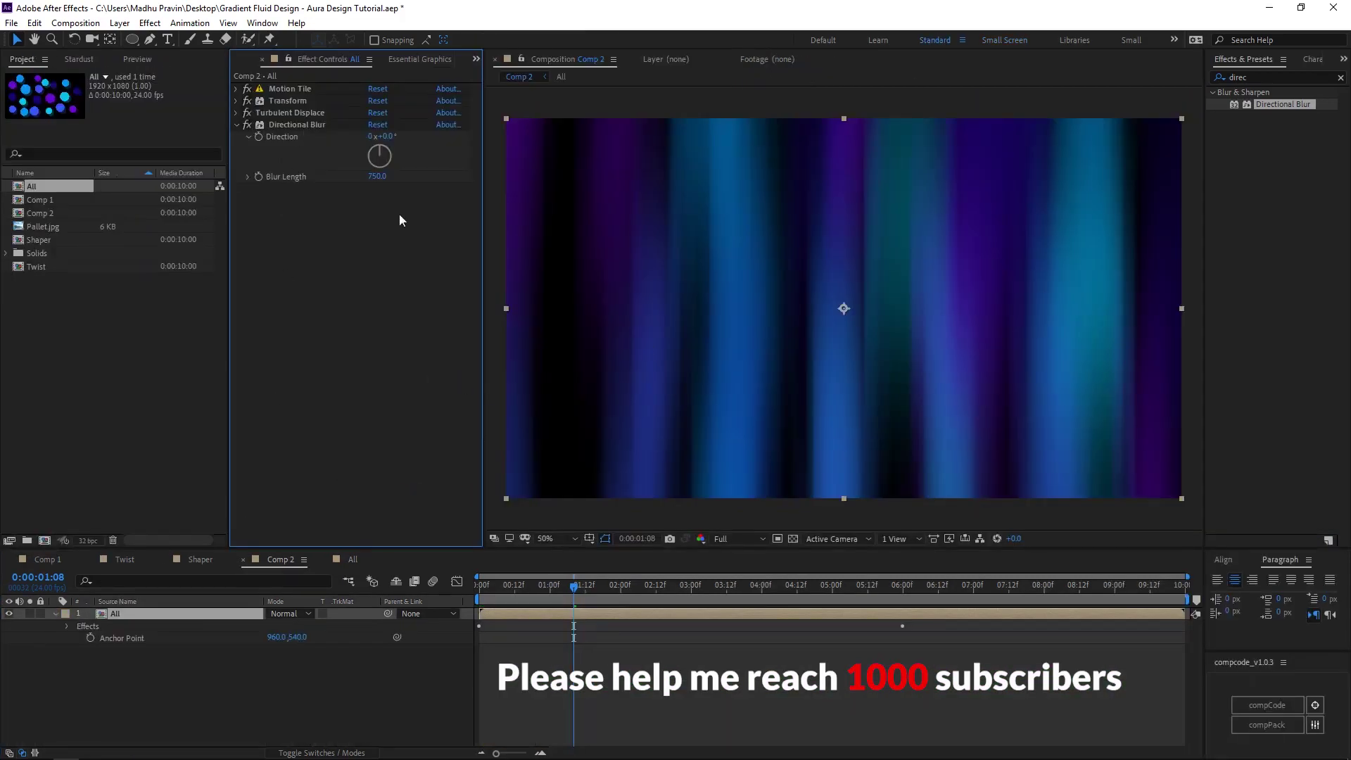
- Apply Twirl to the All layer in Comp 2 with angle 156°, radius 47 and center at 722, 458
text(twi)
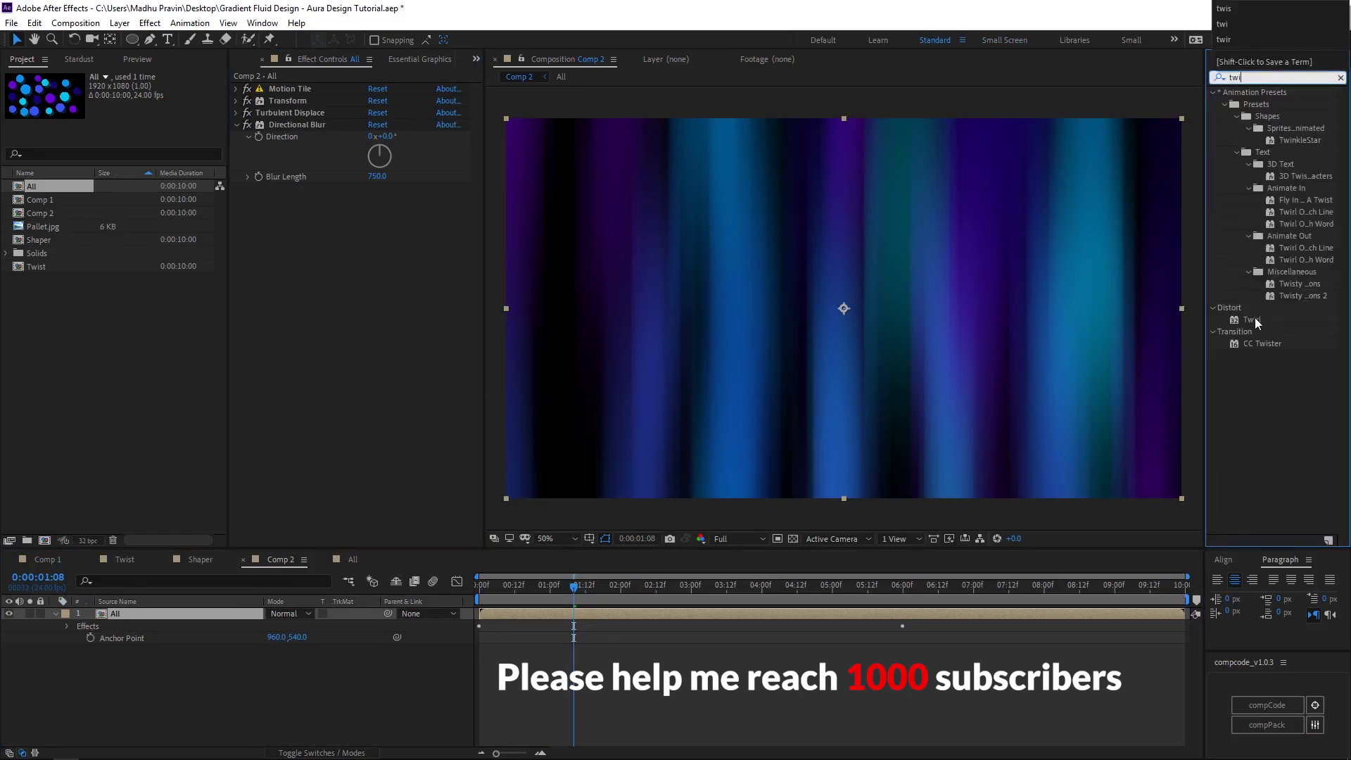
drag(1251, 319, 340, 319)
drag(385, 201, 495, 201)
drag(379, 242, 390, 241)
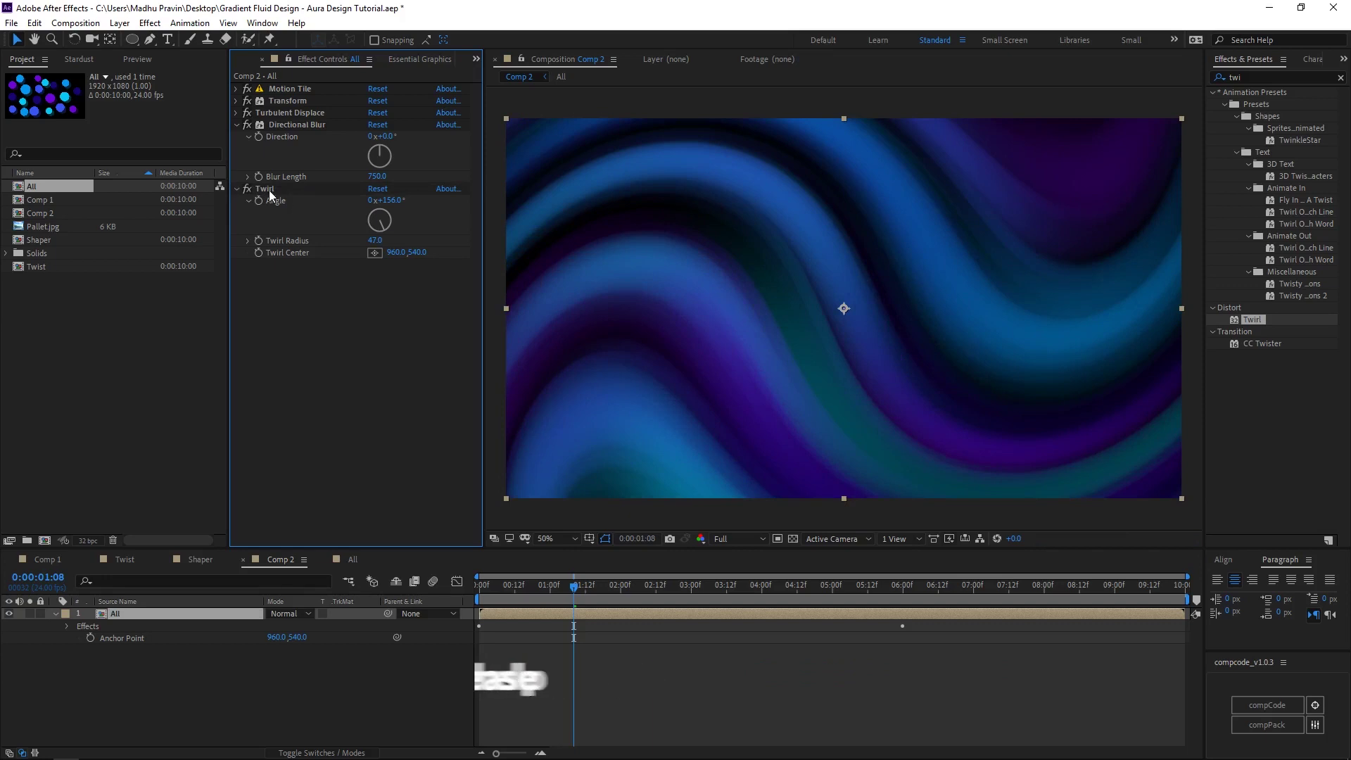
drag(844, 309, 760, 279)
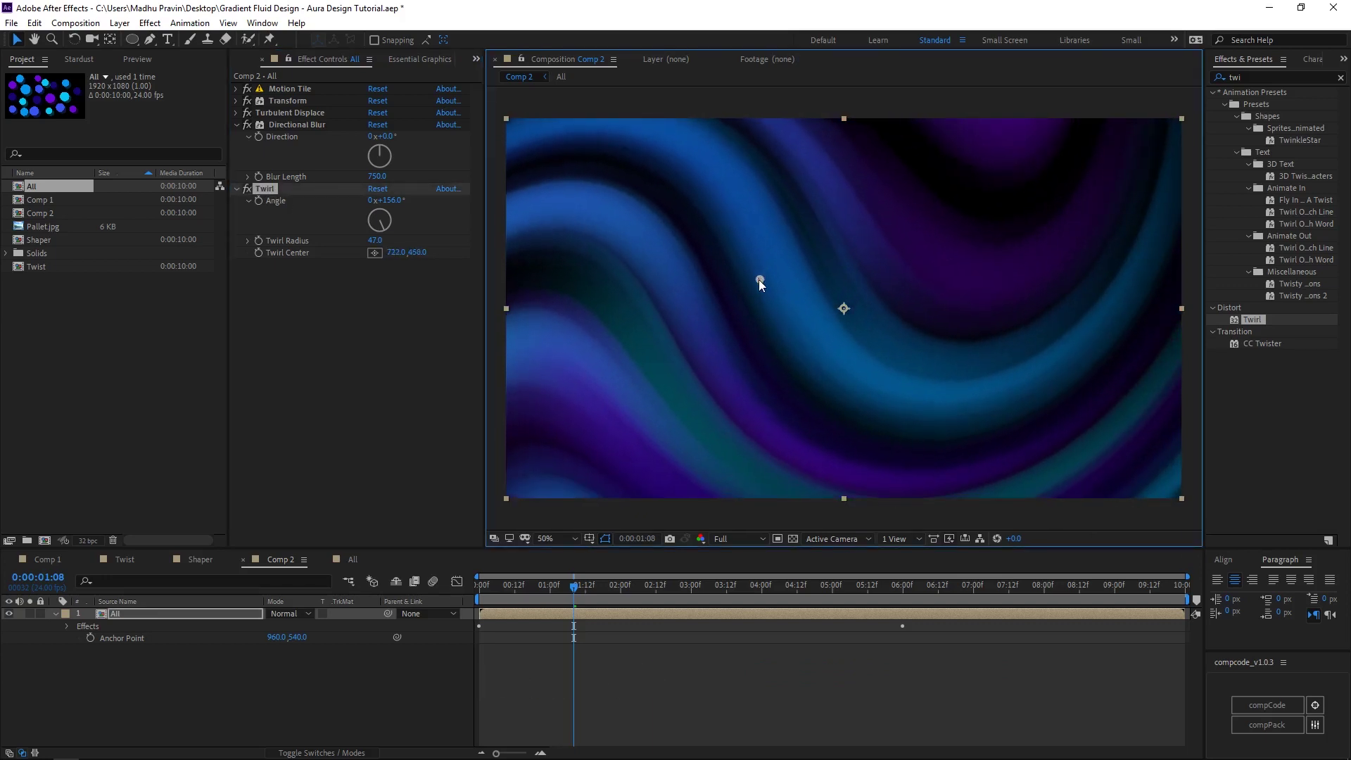
- Add a second Twirl to the All layer with angle 101° and center at 712, 556
drag(1250, 321, 371, 389)
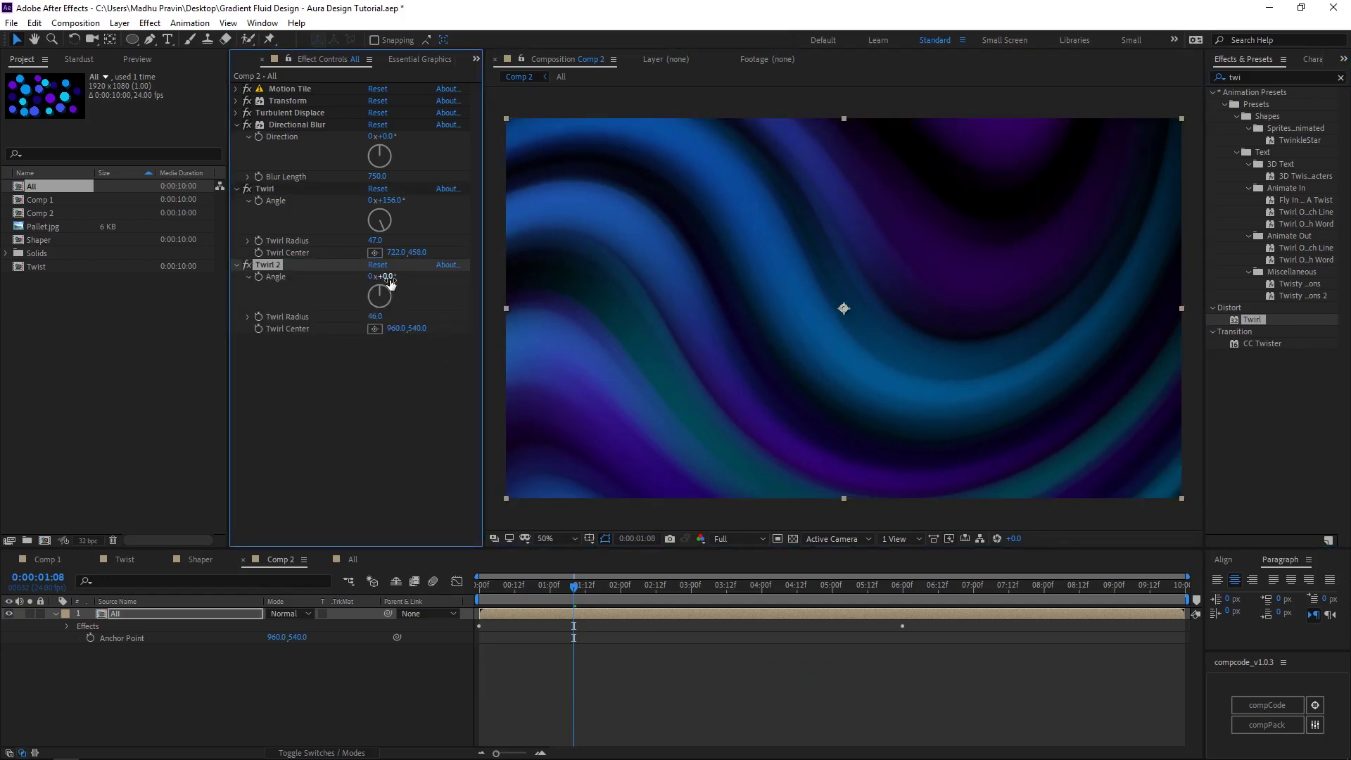
drag(391, 283, 471, 291)
drag(844, 309, 755, 320)
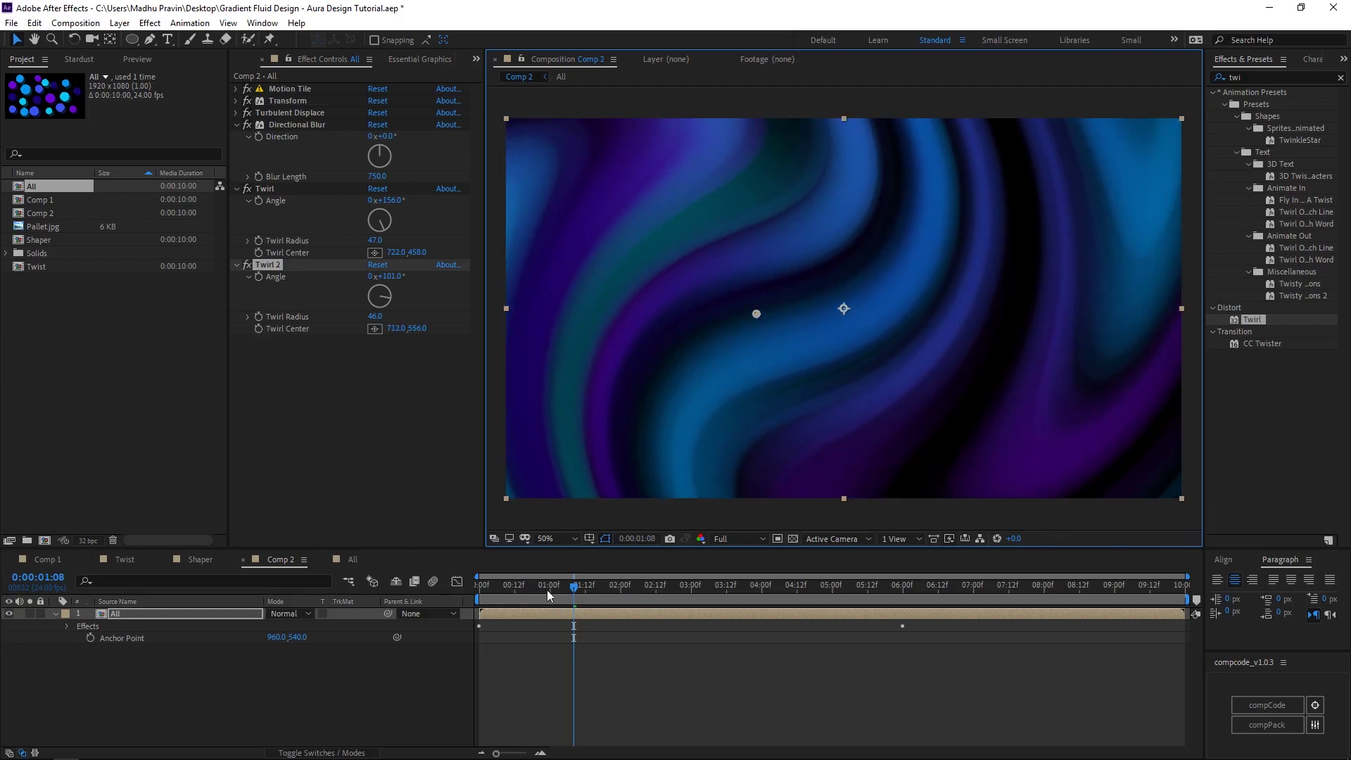
- Animate the second Twirl's center from the composition start to 6 seconds, moving it up and to the right
click(259, 336)
key(space)
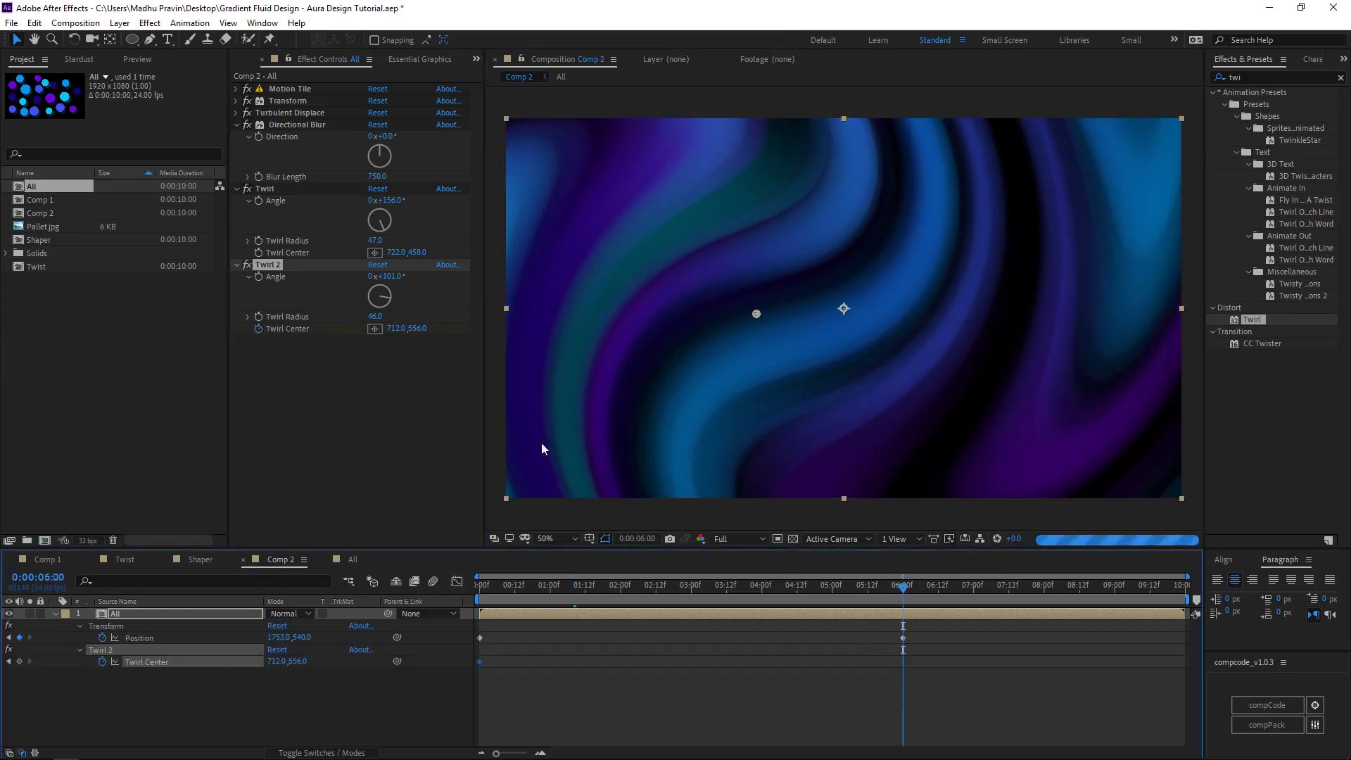
drag(756, 314, 967, 220)
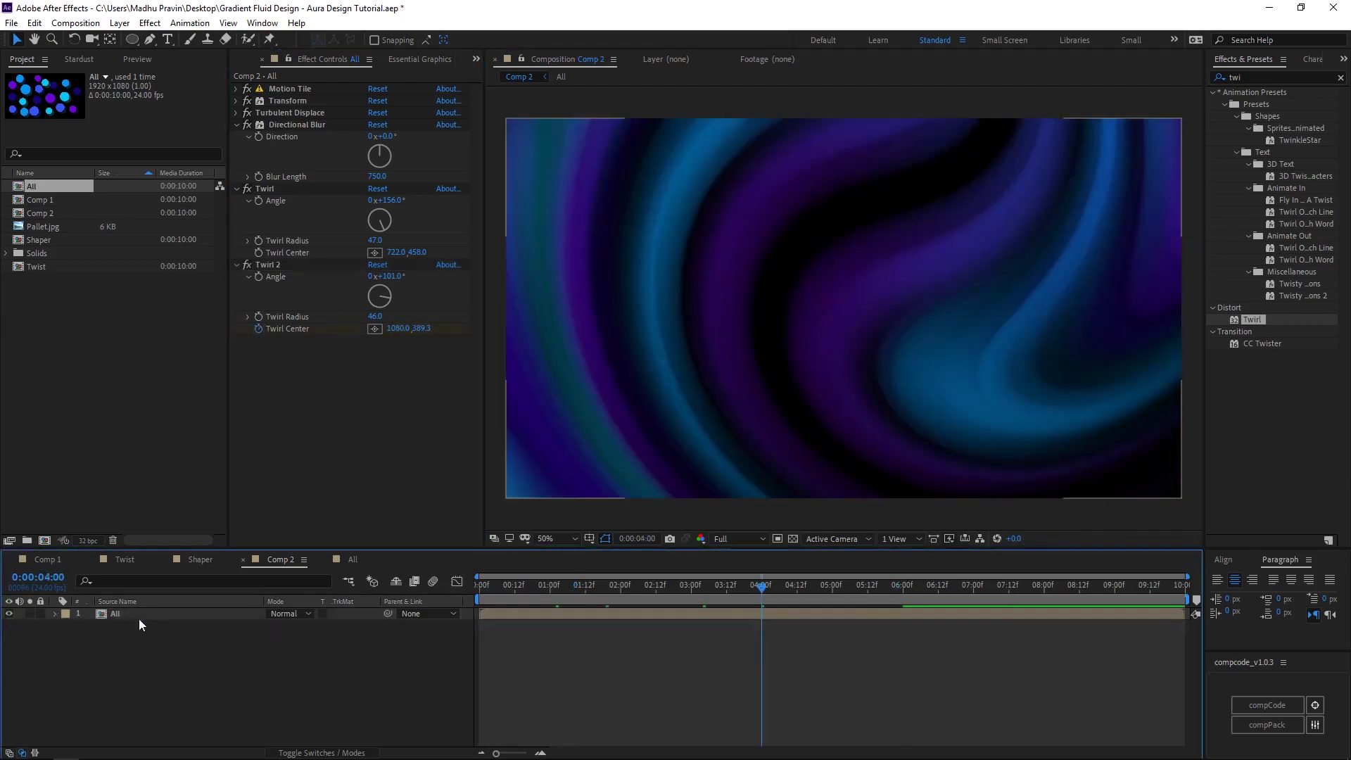
- Pre-compose the All layer as All Comp 1, moving all attributes into the new composition
right_click(137, 618)
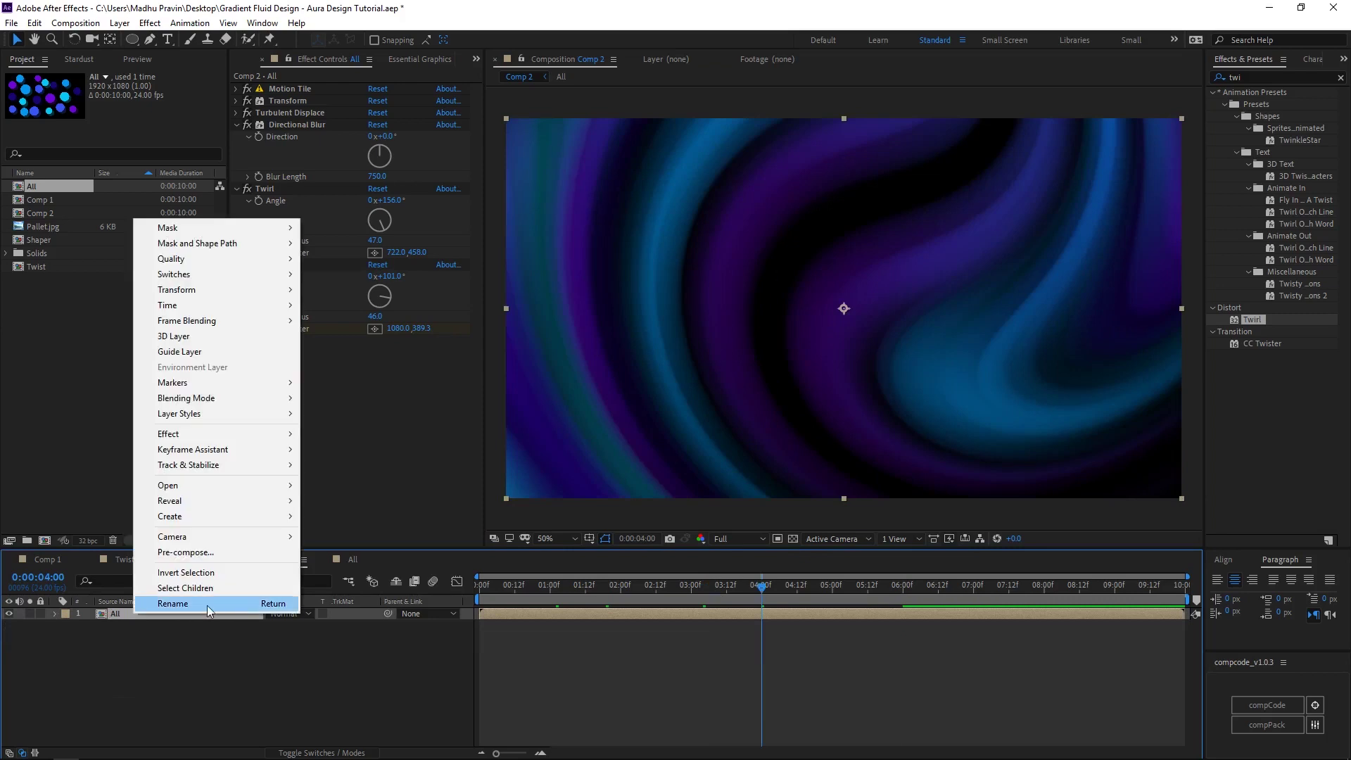
click(186, 552)
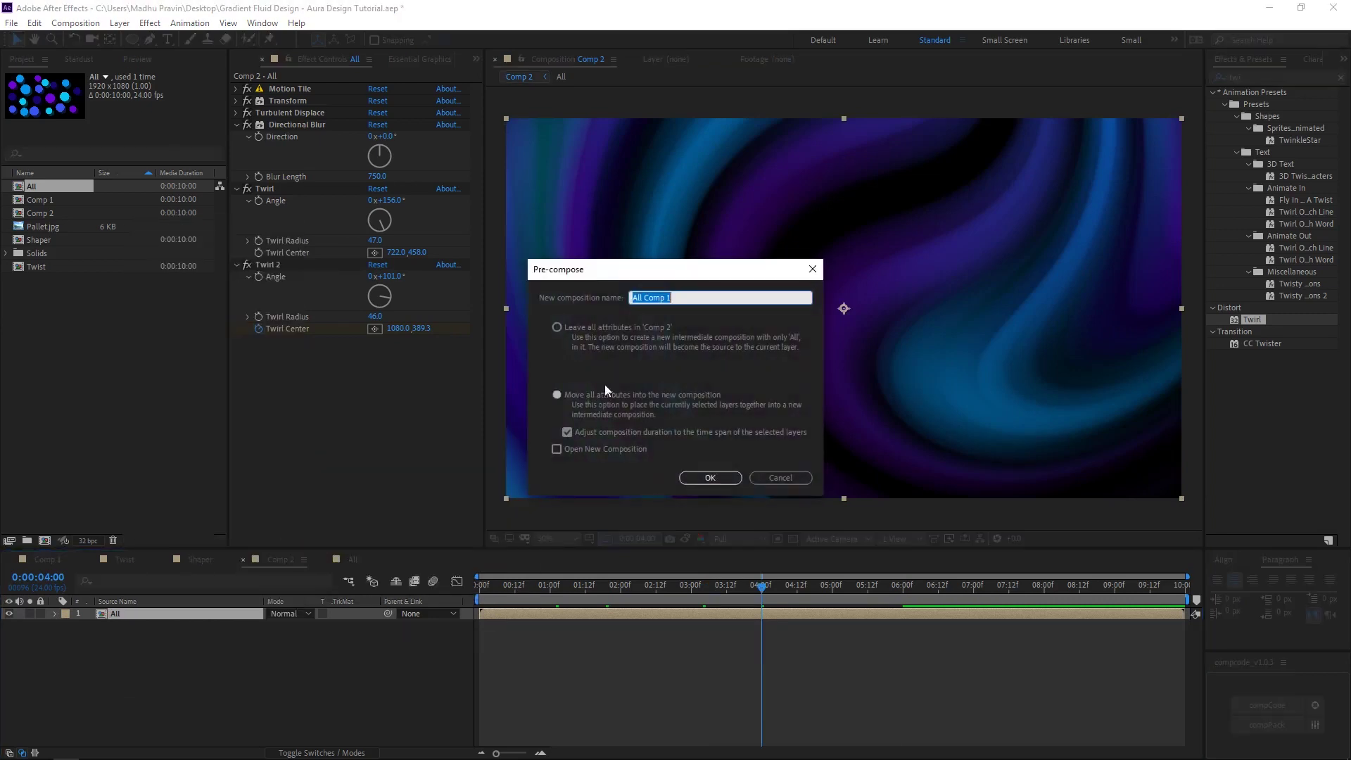
key(Return)
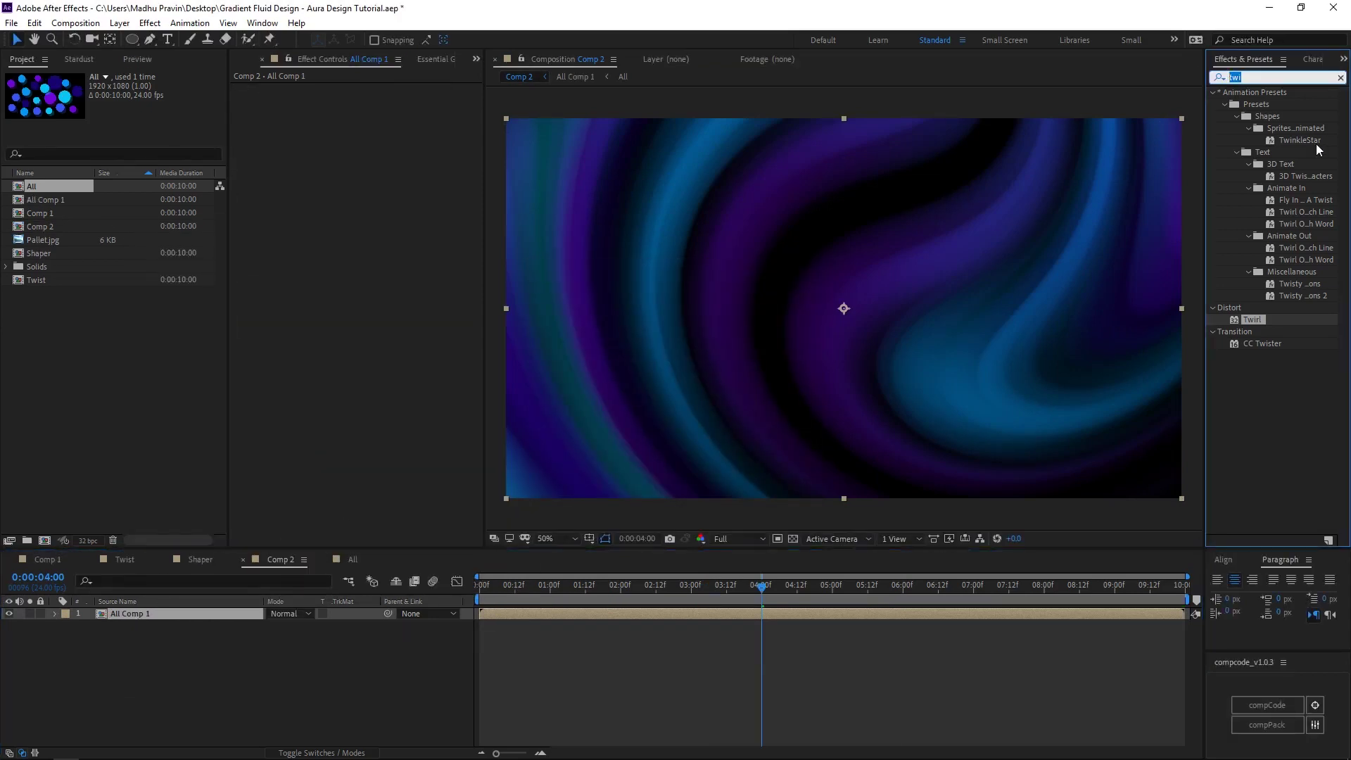
- Apply Optics Compensation to the All Comp 1 layer with Reverse Lens Distortion on and field of view 40.5
text(optic)
drag(160, 615, 161, 615)
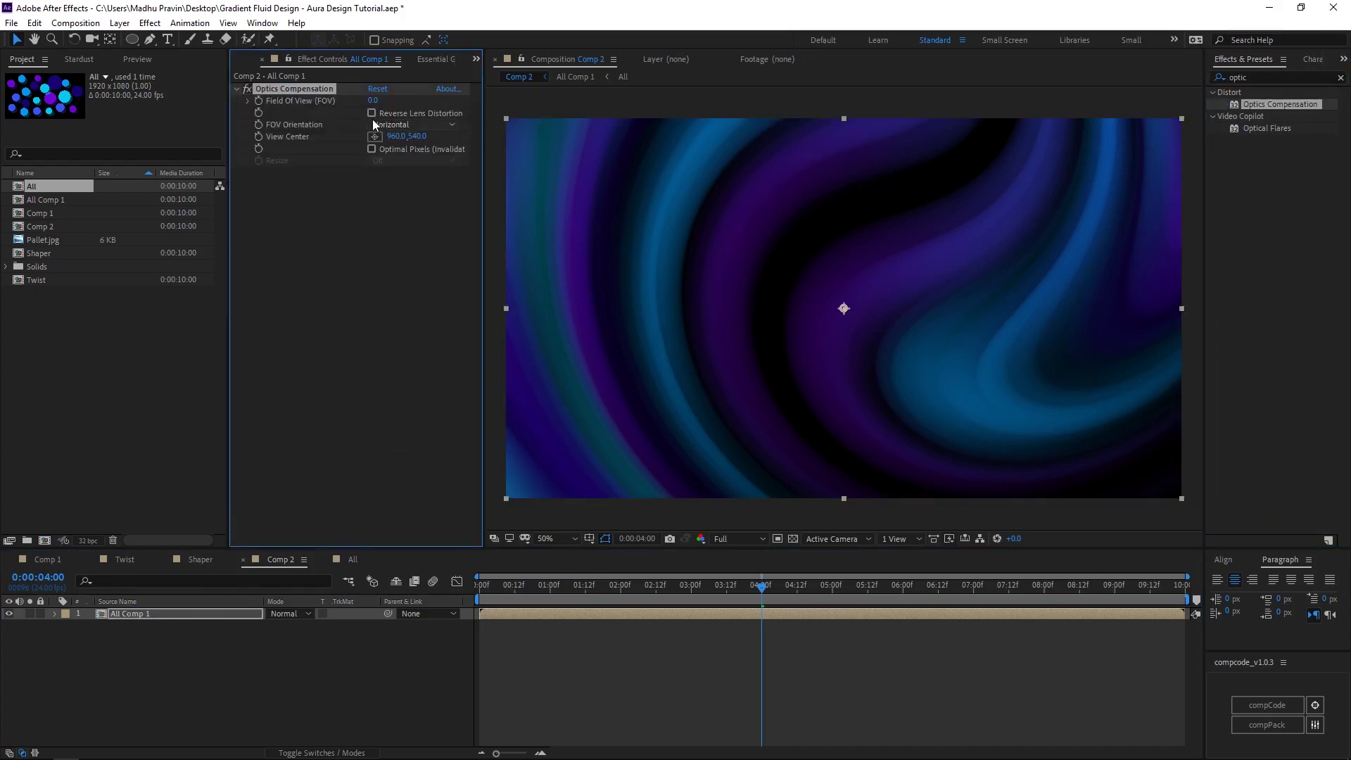
click(372, 114)
drag(374, 100, 512, 99)
drag(737, 94, 536, 118)
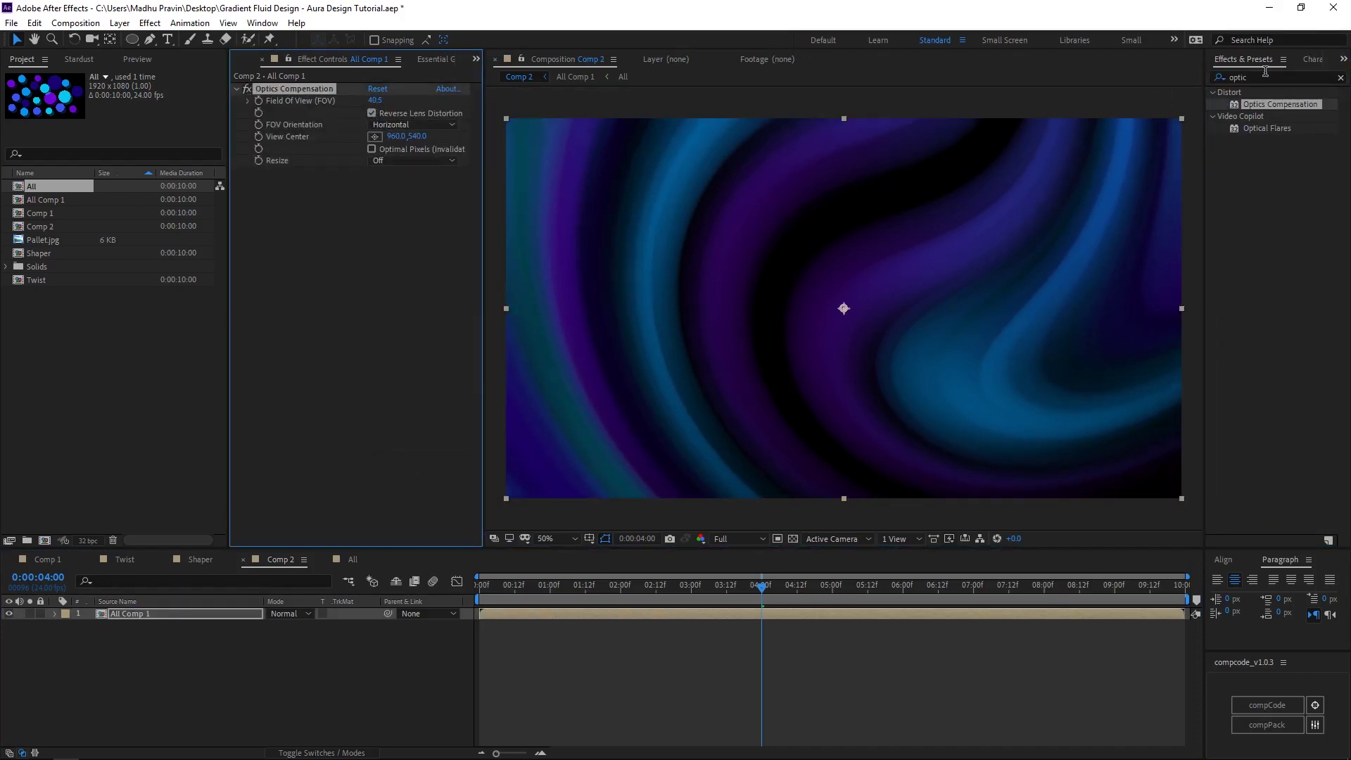
click(1340, 78)
- Duplicate the All Comp 1 layer and set the upper copy's blending mode to Linear Dodge
click(170, 613)
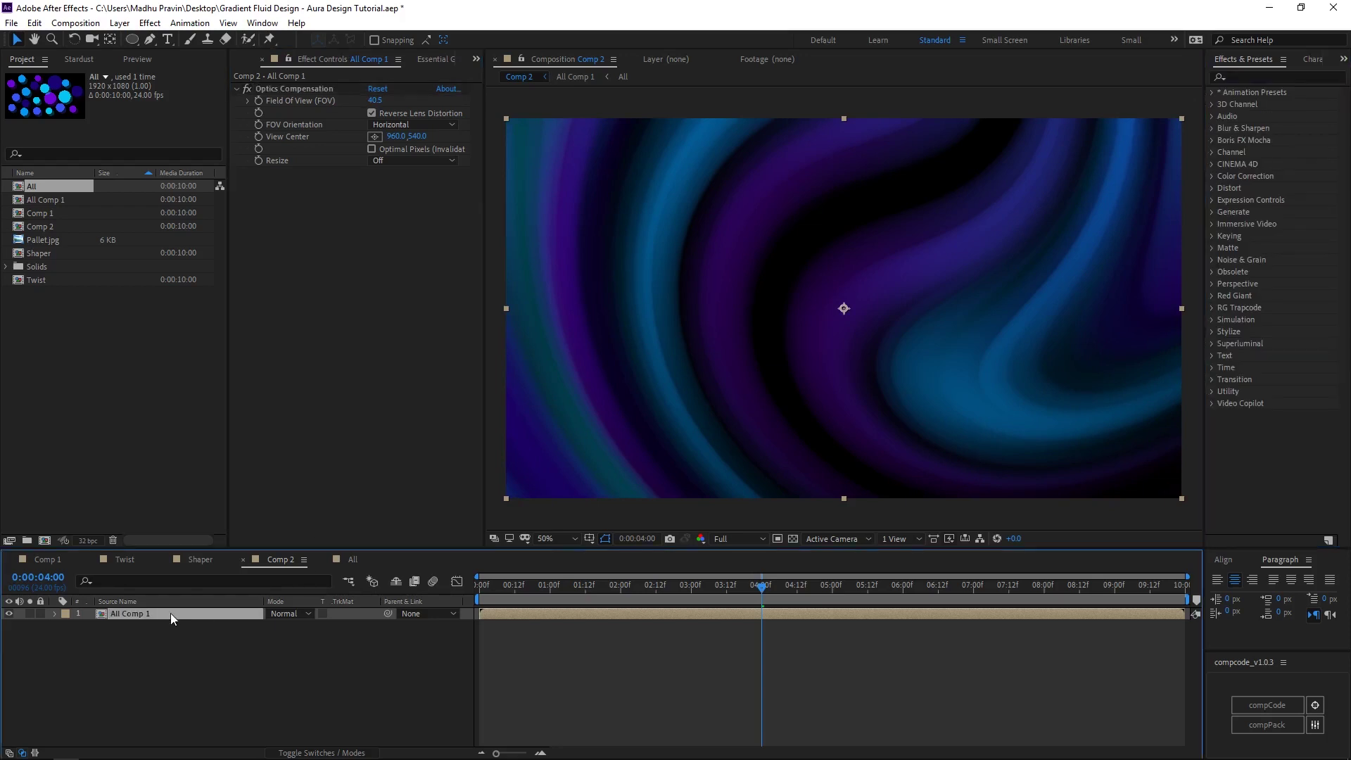
key(ctrl+d)
click(283, 613)
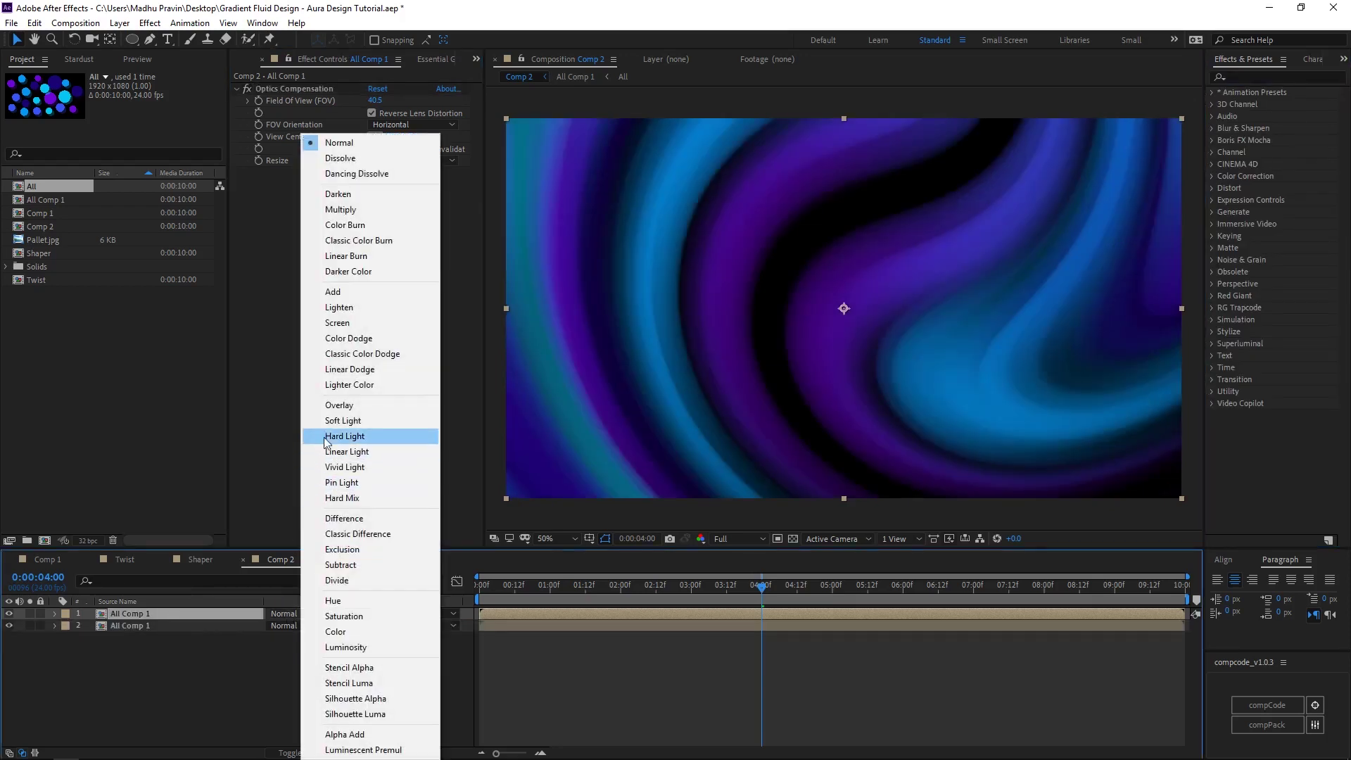
click(345, 372)
click(147, 694)
- Place Black Solid 1 beneath both All Comp 1 layers and apply Gradient Ramp to it
click(6, 265)
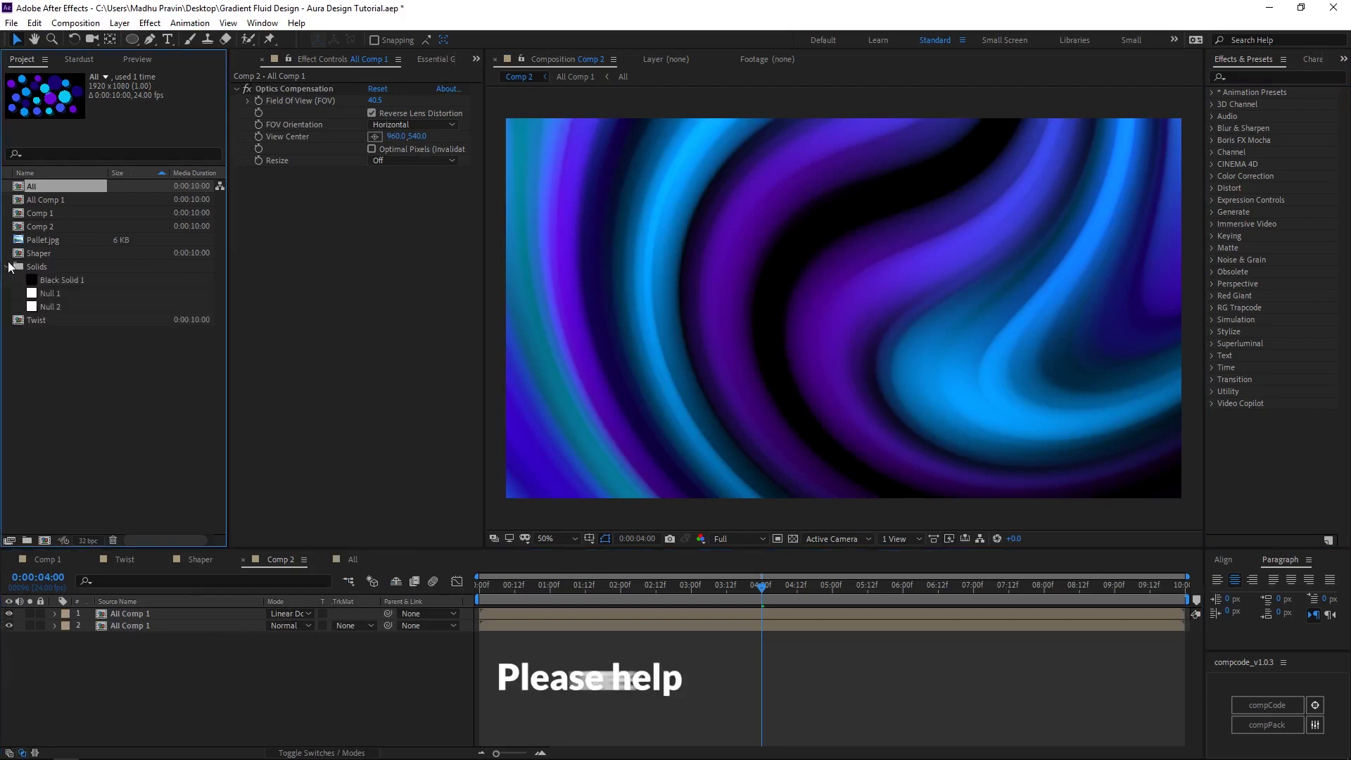
drag(63, 280, 160, 638)
key(ctrl+f)
text(grad)
- Set the Gradient Ramp's end color to saturated blue and its start color to a very dark blue
click(374, 137)
click(326, 351)
click(308, 326)
click(431, 293)
click(374, 113)
click(326, 360)
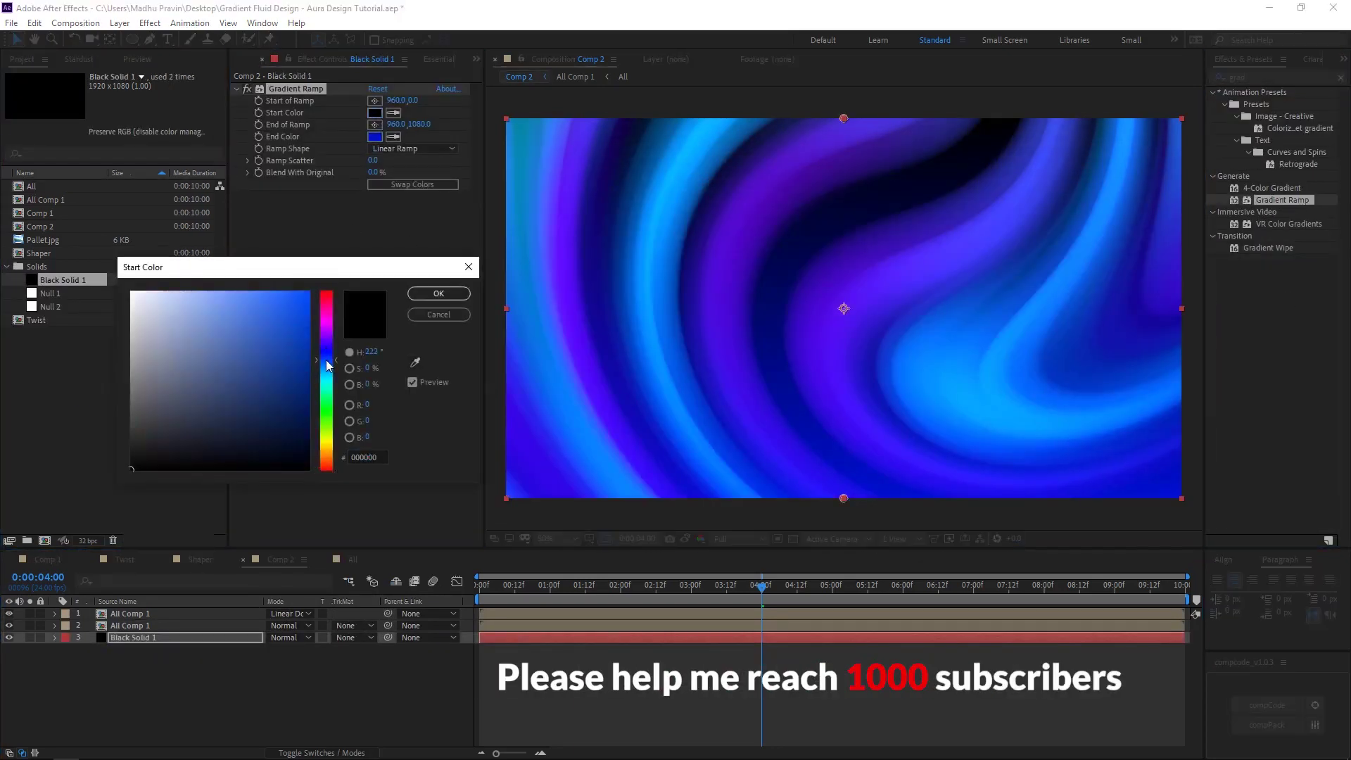
drag(308, 342, 308, 452)
click(434, 293)
- Add Curves to Black Solid 1 and pull the RGB curve down to darken its midtones
click(1256, 77)
text(cu)
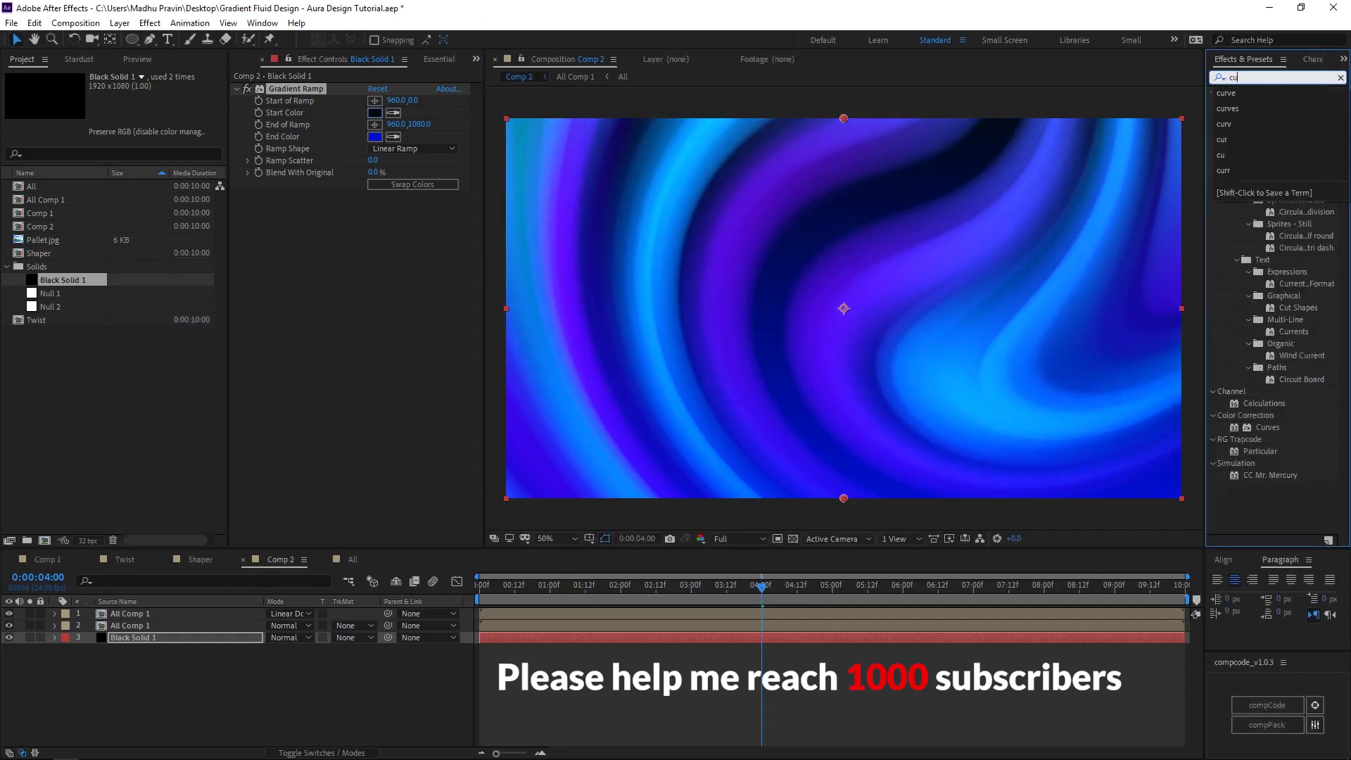
text(rv)
drag(1267, 153, 383, 309)
drag(364, 324, 379, 353)
- Change the Gradient Ramp to Radial Ramp and move its start and end points beyond the frame's upper-right and lower-left corners
click(413, 149)
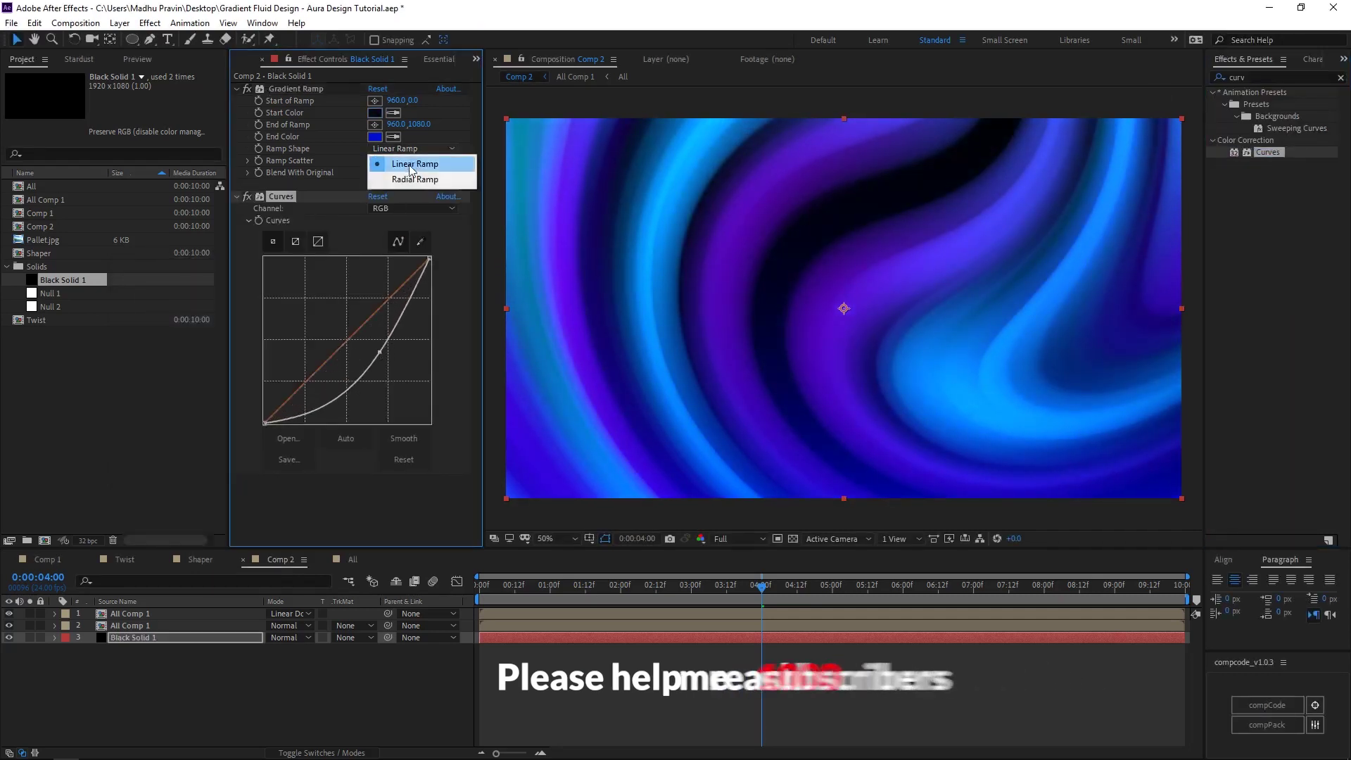
click(415, 179)
key(comma)
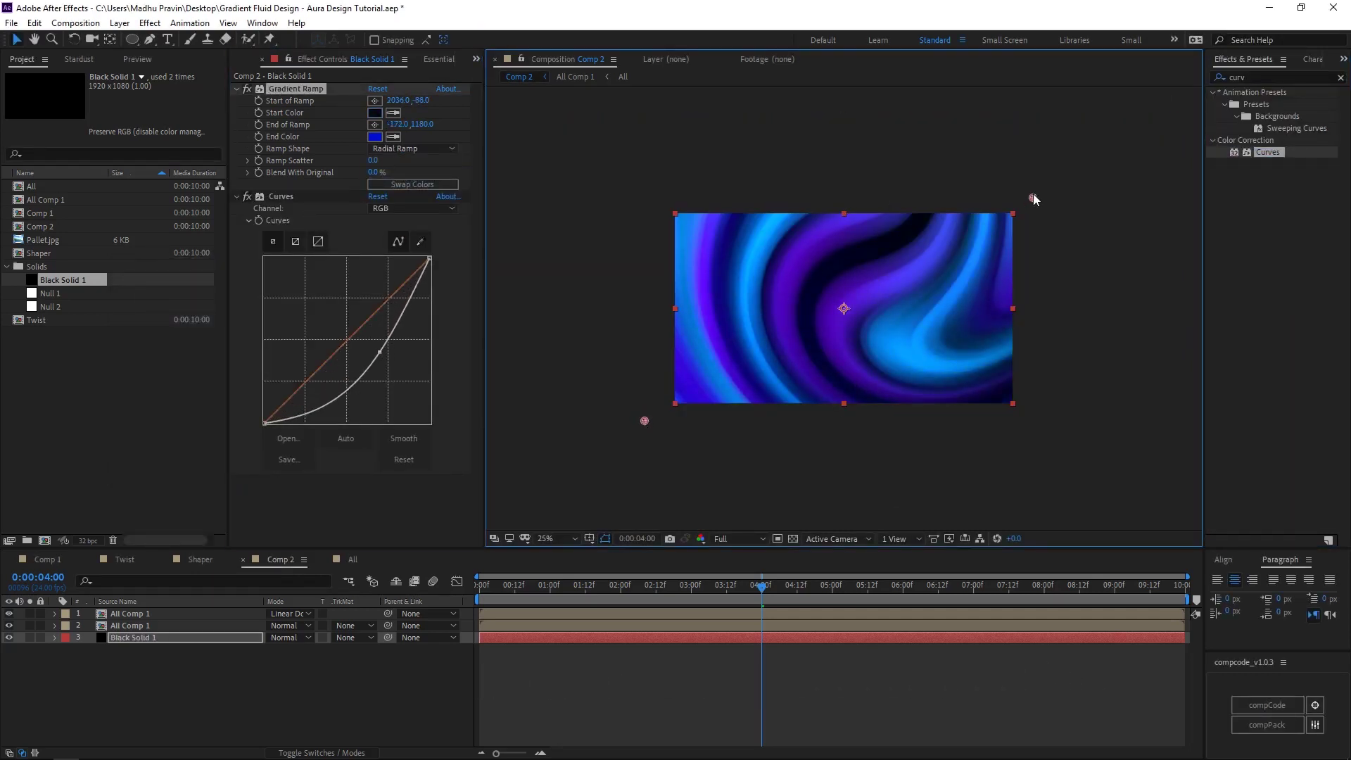